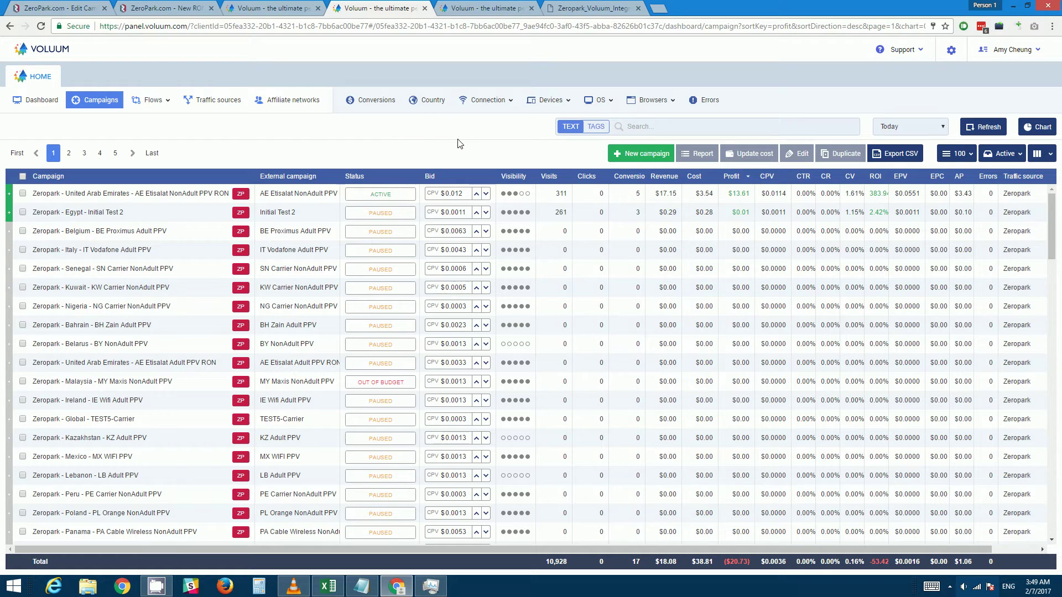
Open Voluum's Profile settings, then switch to the Zeropark_Voluum_Integration guide PDF.
left_click(952, 52)
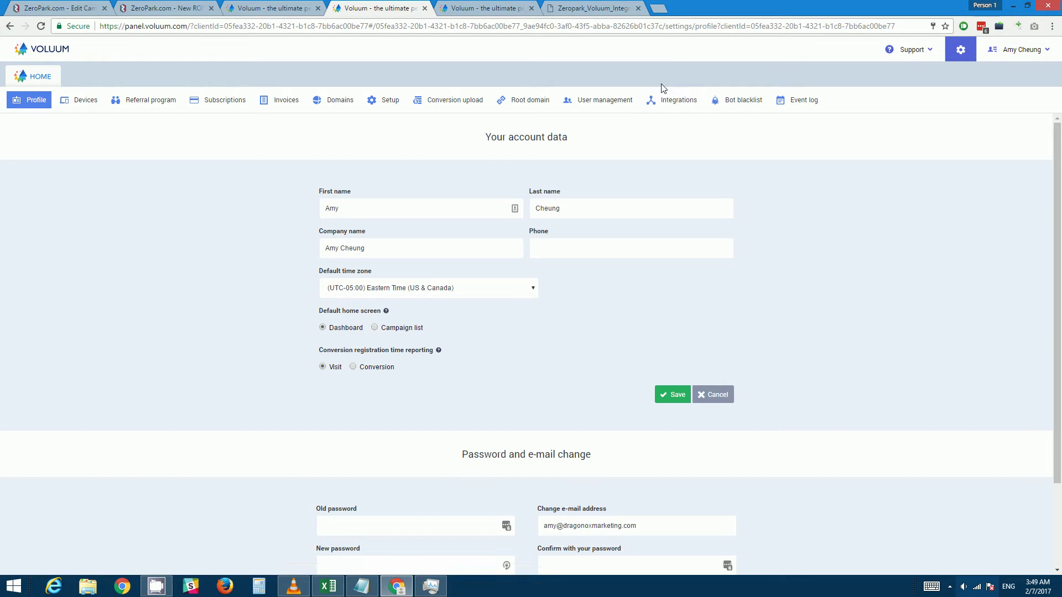
left_click(604, 11)
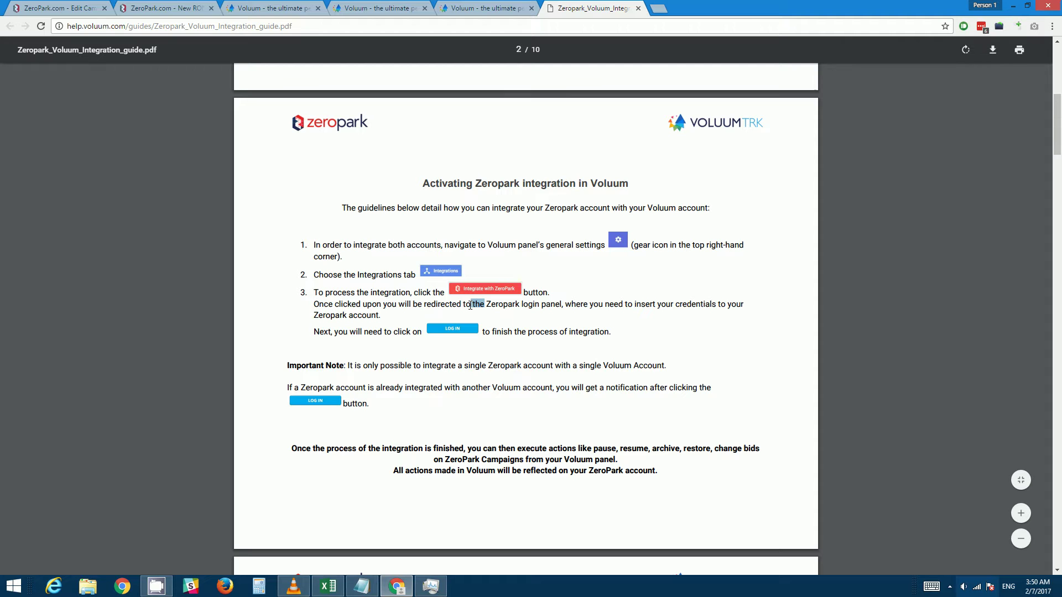
Move across the Voluum tabs to the Malaysia MY Carrier Adult PPV city report.
left_click(293, 7)
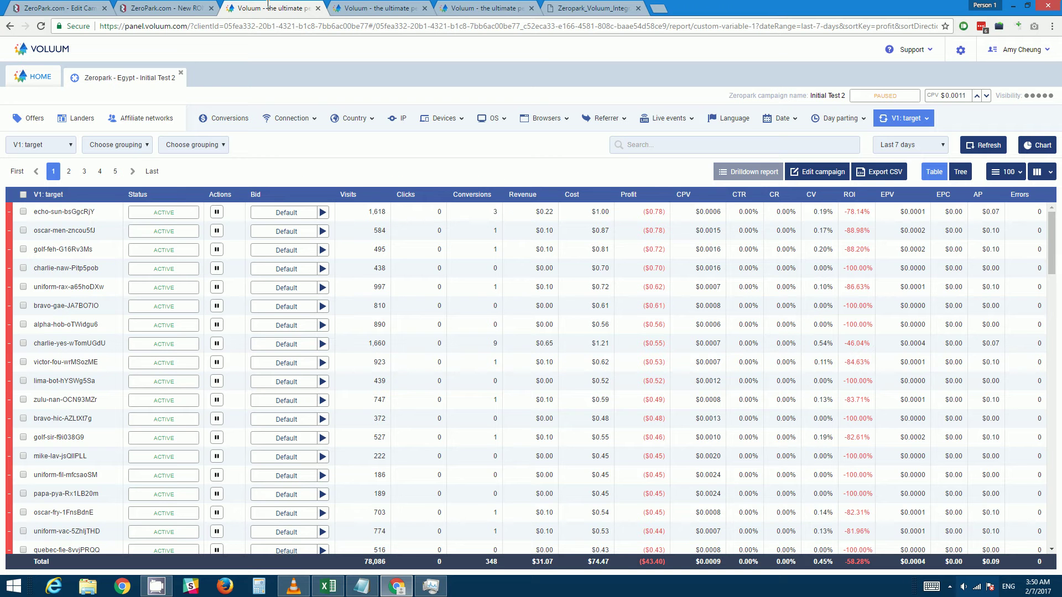
left_click(362, 11)
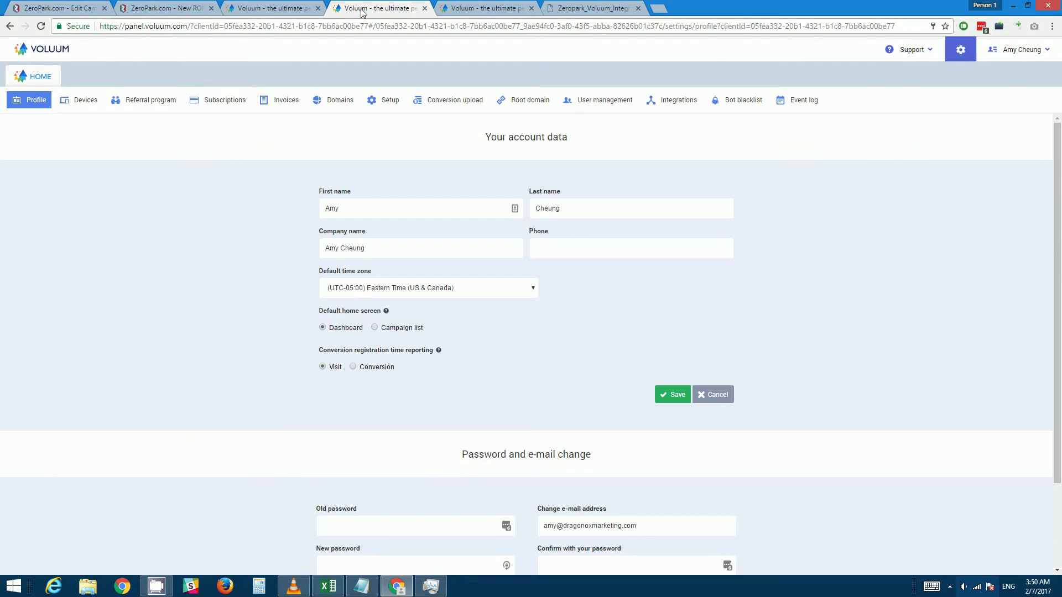
left_click(471, 11)
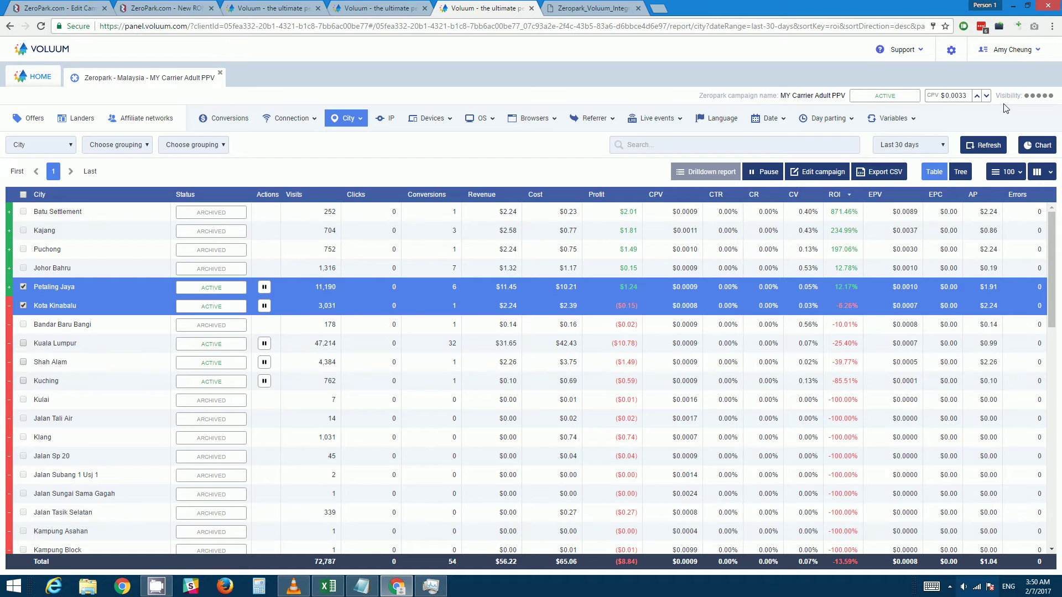
double_click(955, 94)
left_click(961, 95)
left_click_drag(945, 95, 967, 95)
left_click(961, 95)
left_click(69, 150)
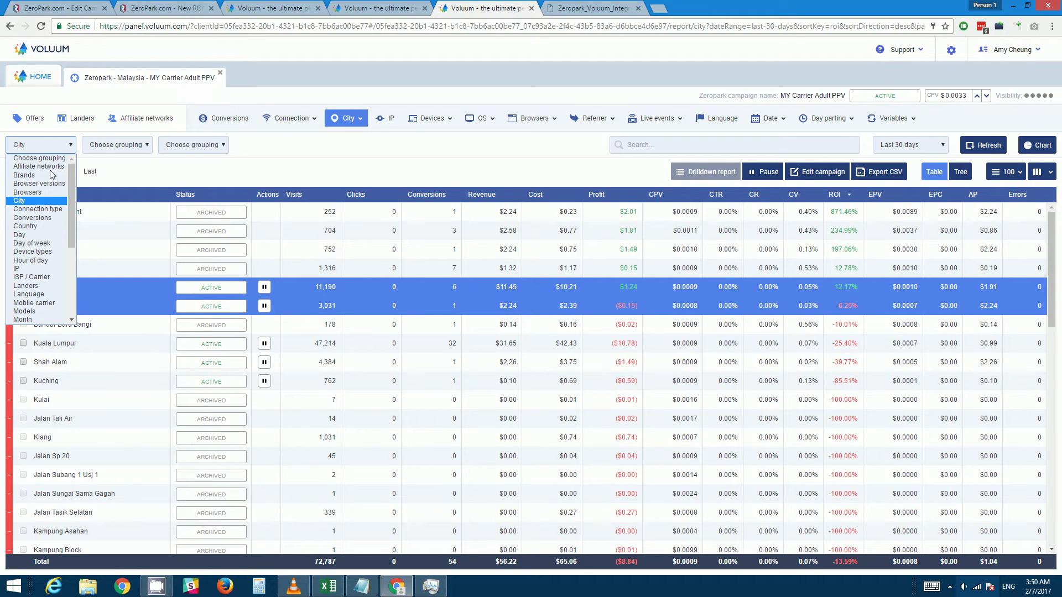
left_click(25, 200)
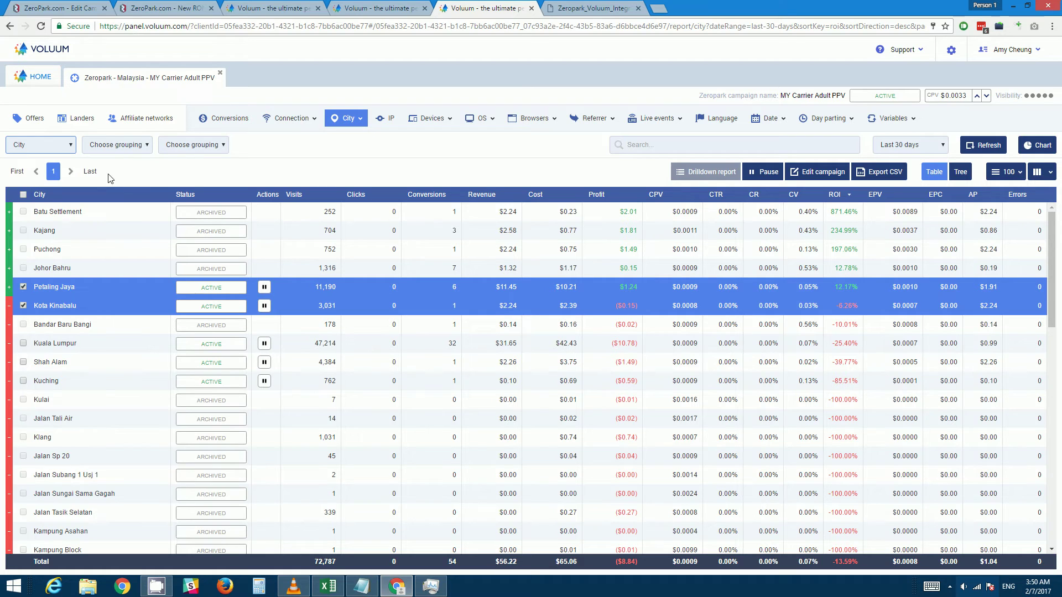
left_click(90, 171)
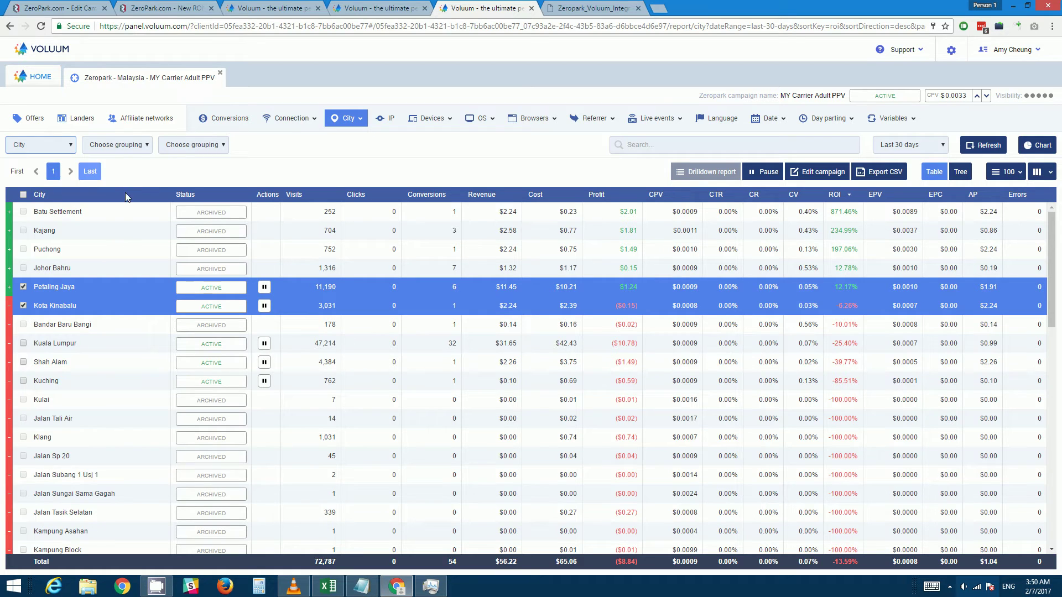
left_click(24, 287)
left_click(24, 305)
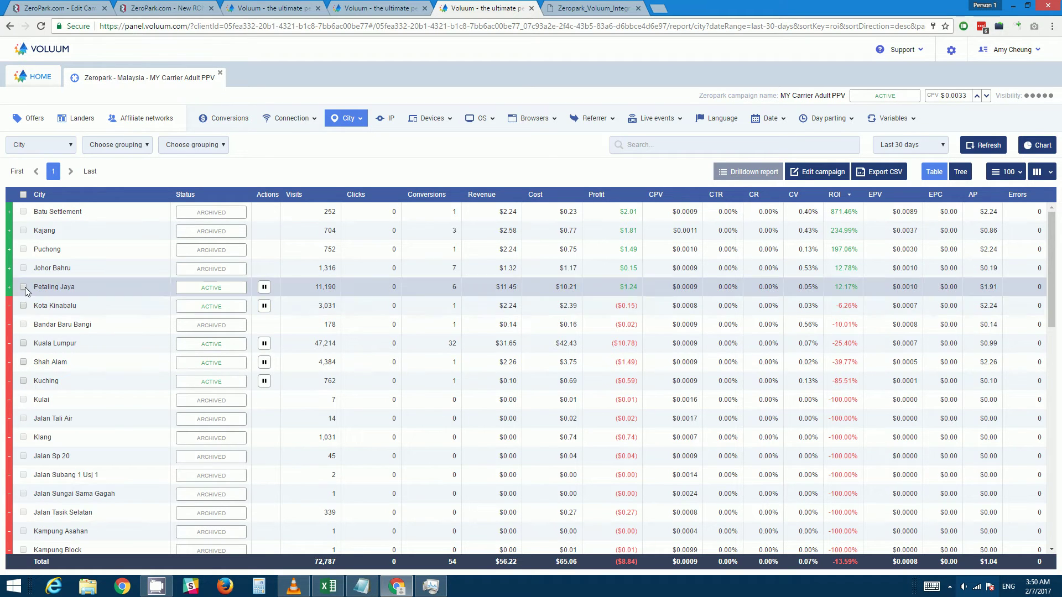
left_click(24, 287)
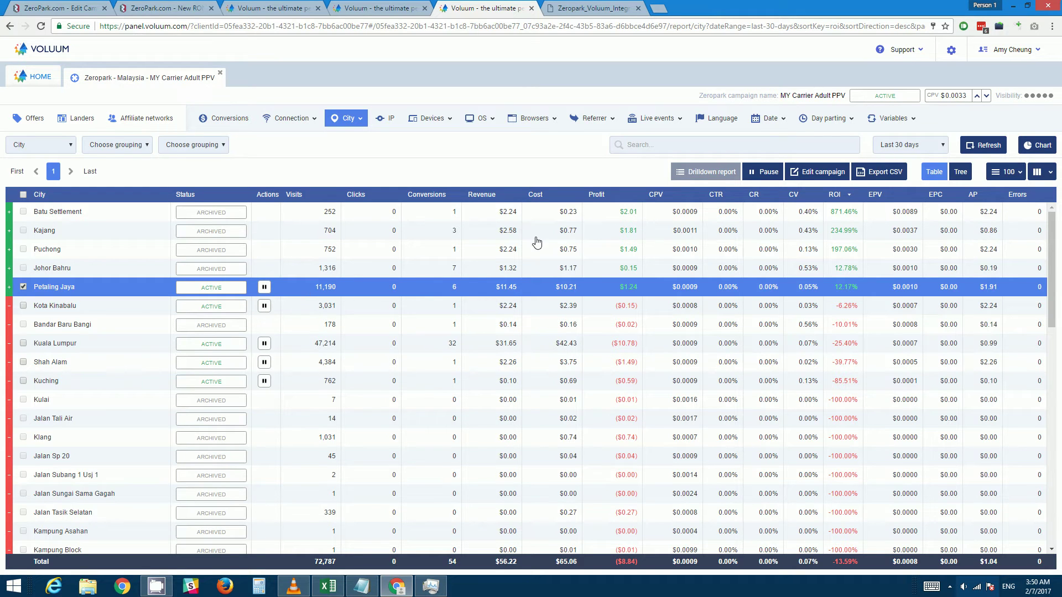
left_click(23, 306)
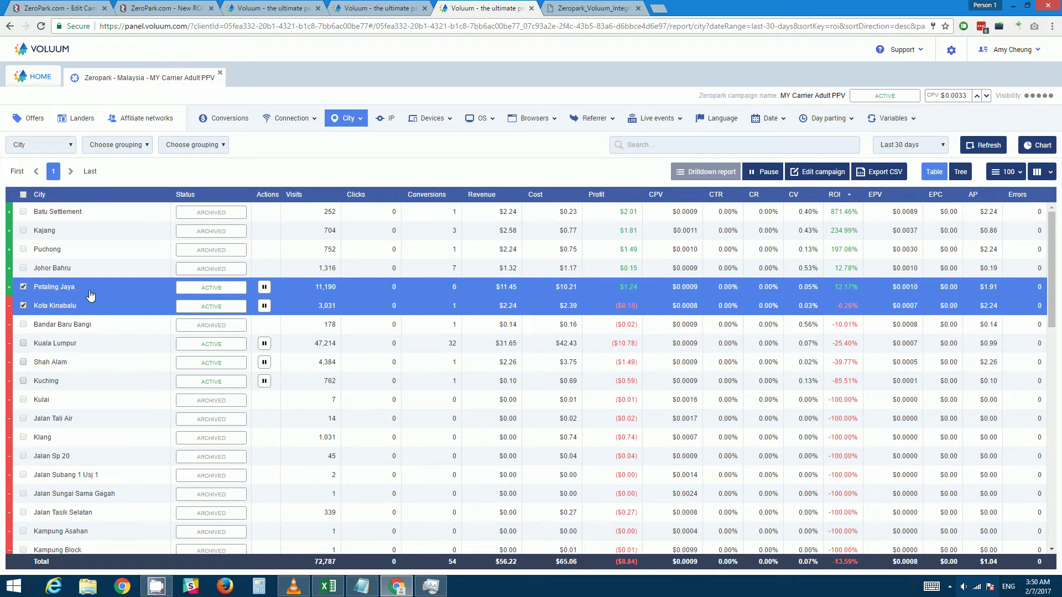
left_click(772, 174)
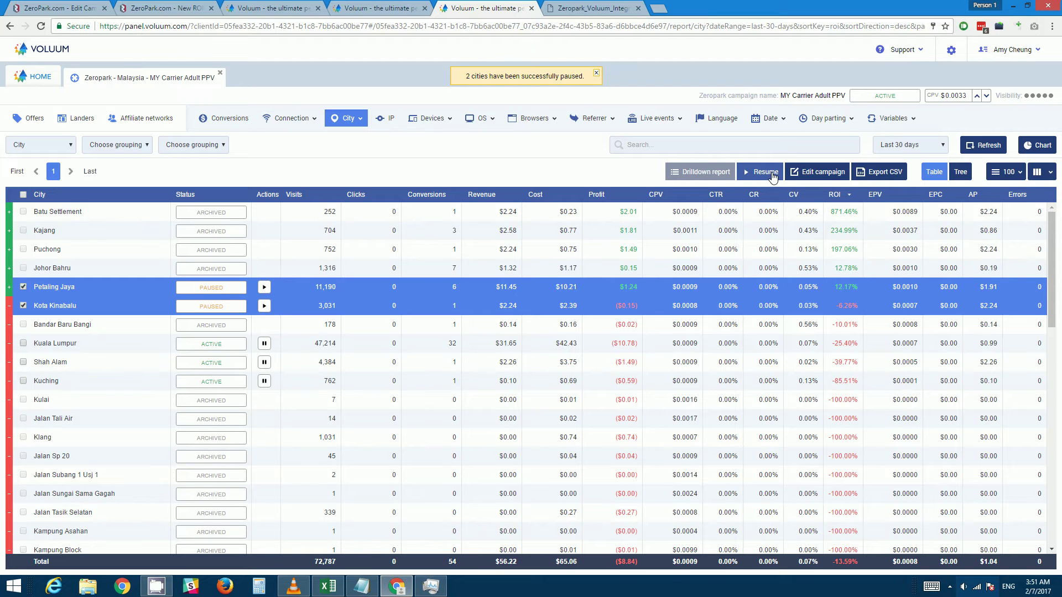
left_click(773, 175)
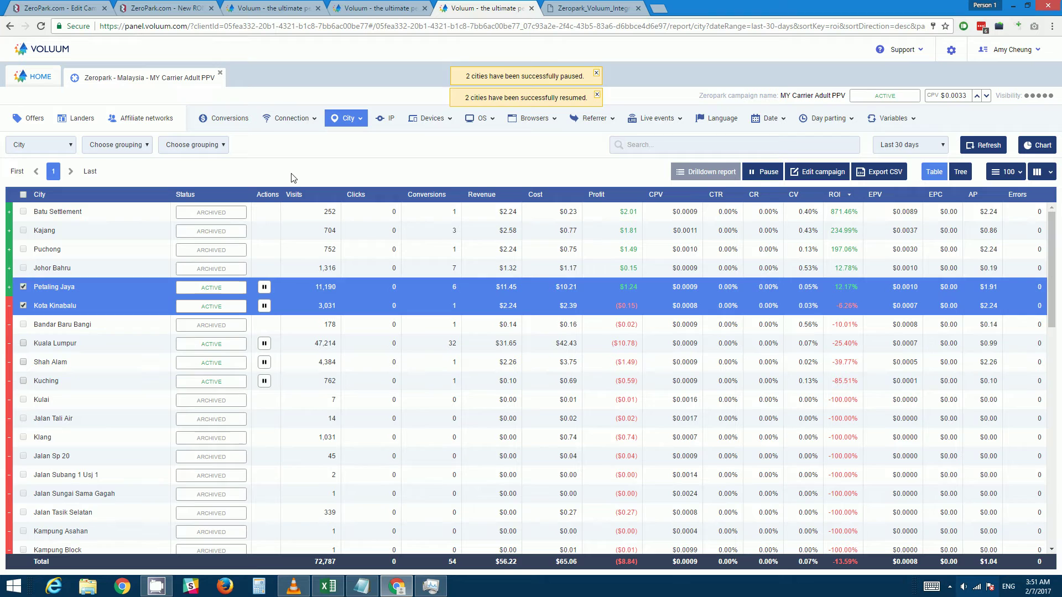
Show the Egypt Initial Test 2 campaign's target report, sorted by profit.
left_click(275, 10)
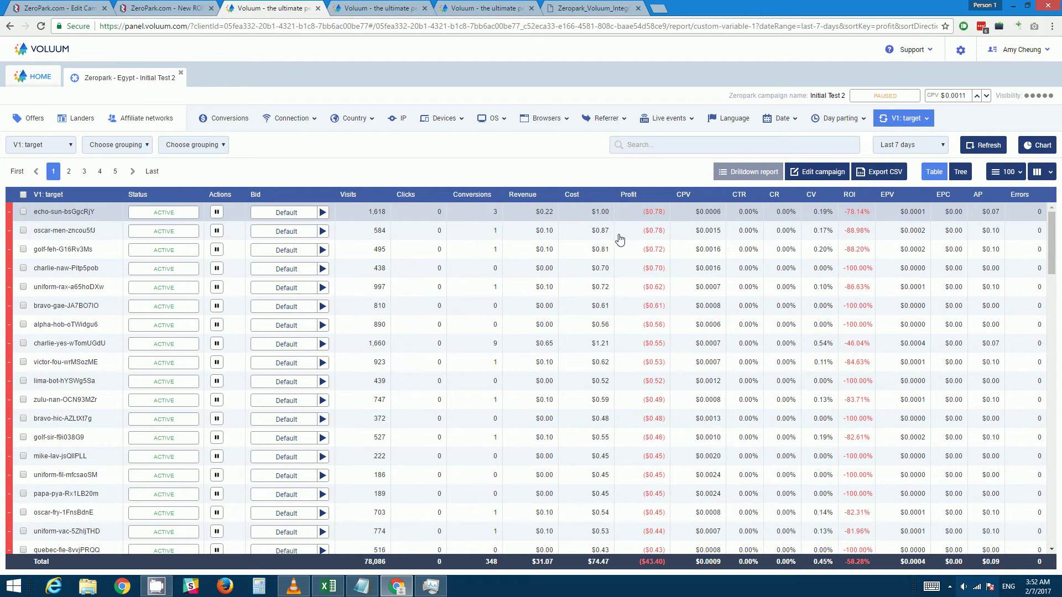
Sort targets by profit ascending, select echo-sun through whiskey-the-NjUNNF8j, and pause those 70.
left_click(628, 197)
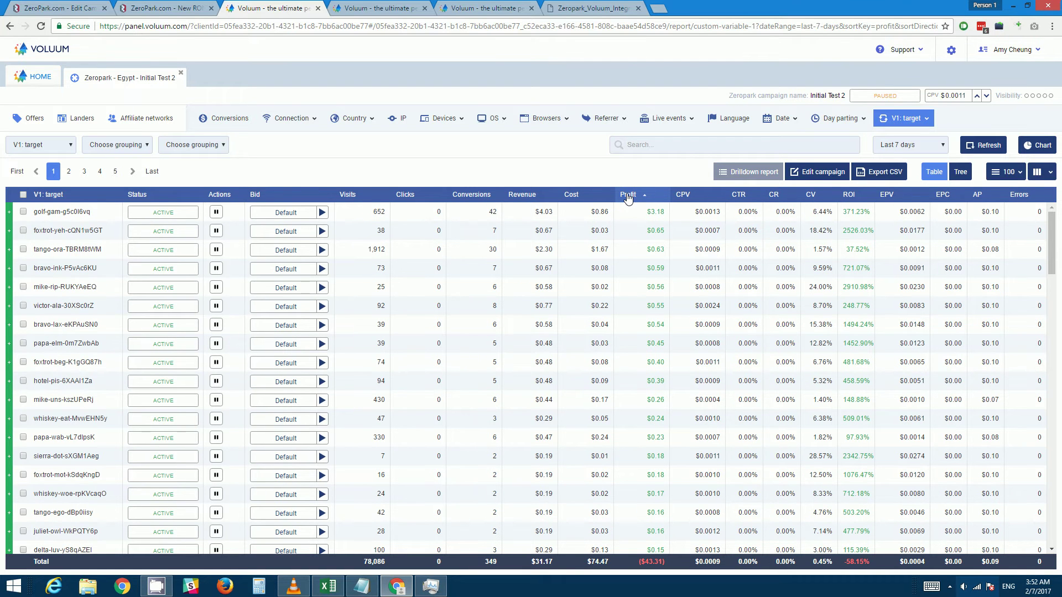
left_click(628, 197)
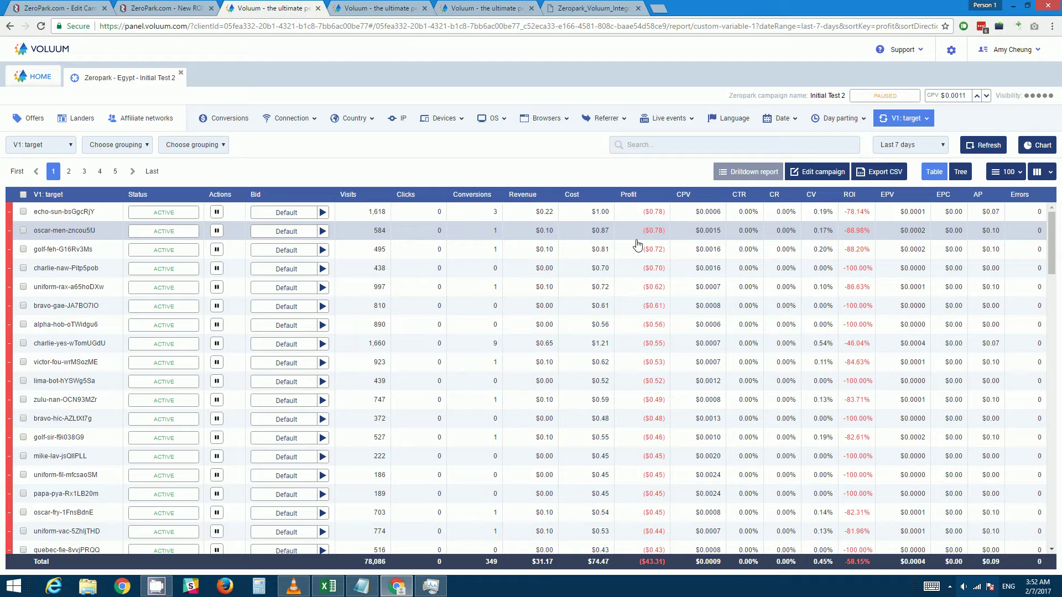
left_click(23, 213)
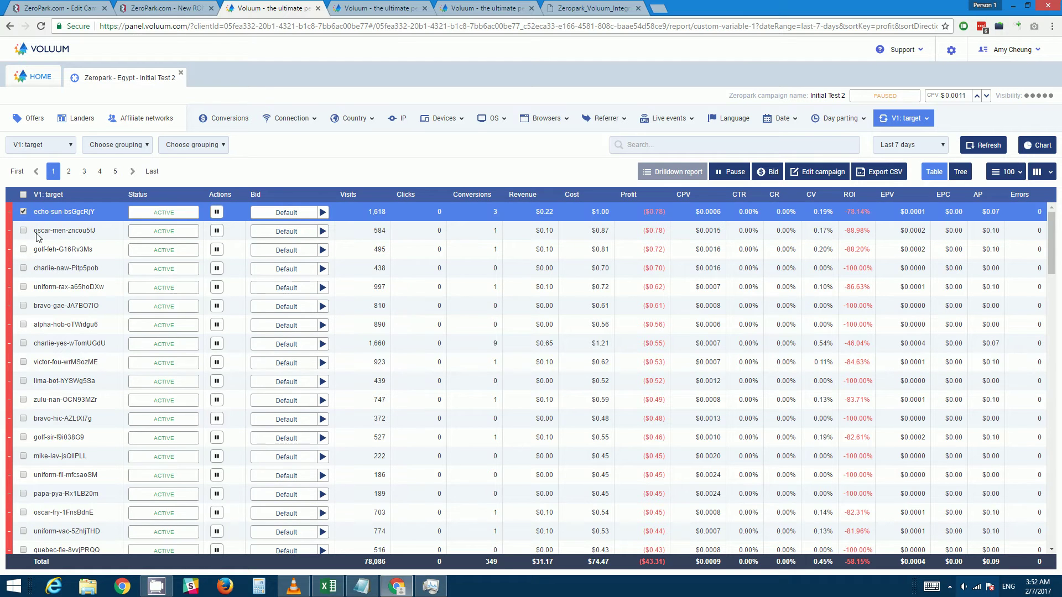
scroll(59, 308, "down", 2)
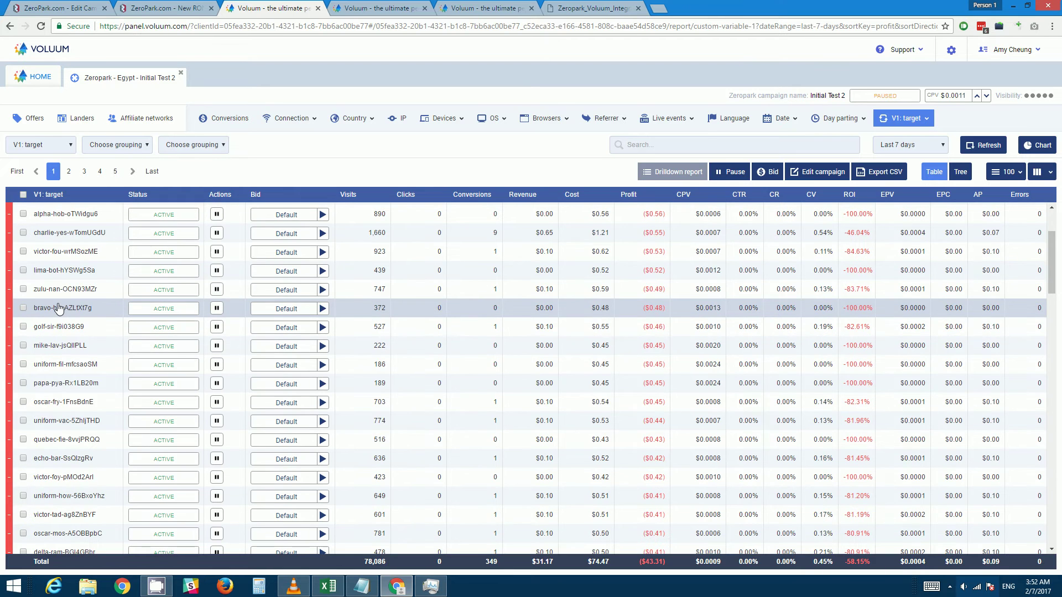
scroll(59, 308, "down", 4)
scroll(59, 308, "down", 6)
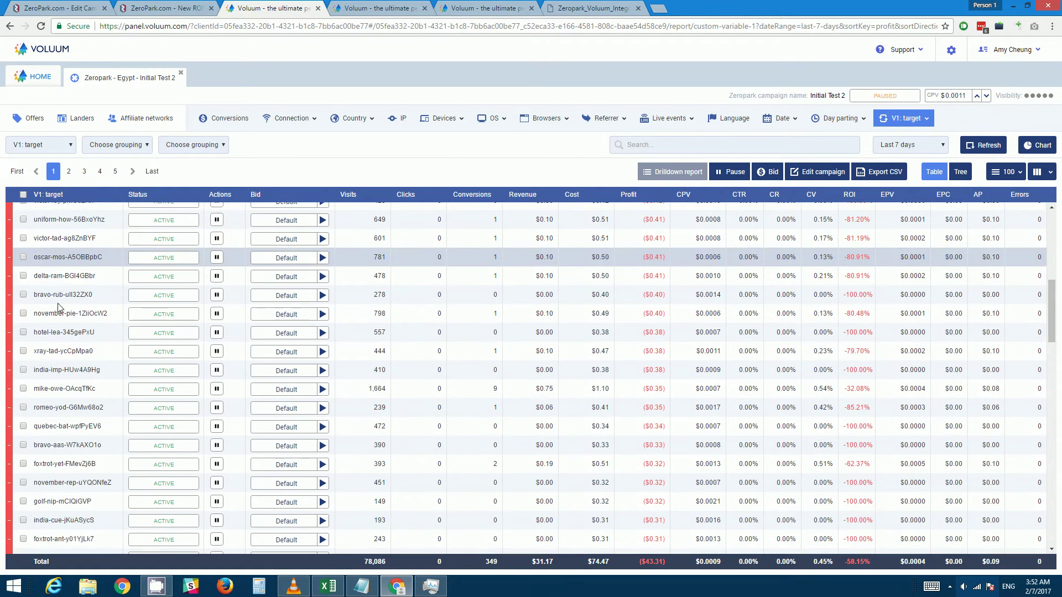
scroll(59, 308, "down", 6)
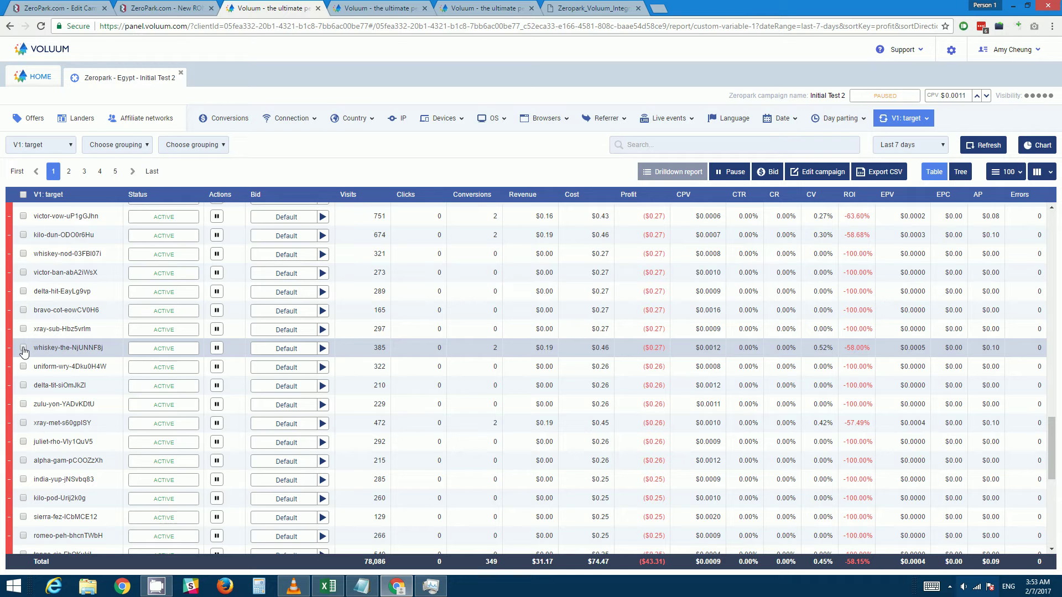
left_click(24, 349, "shift")
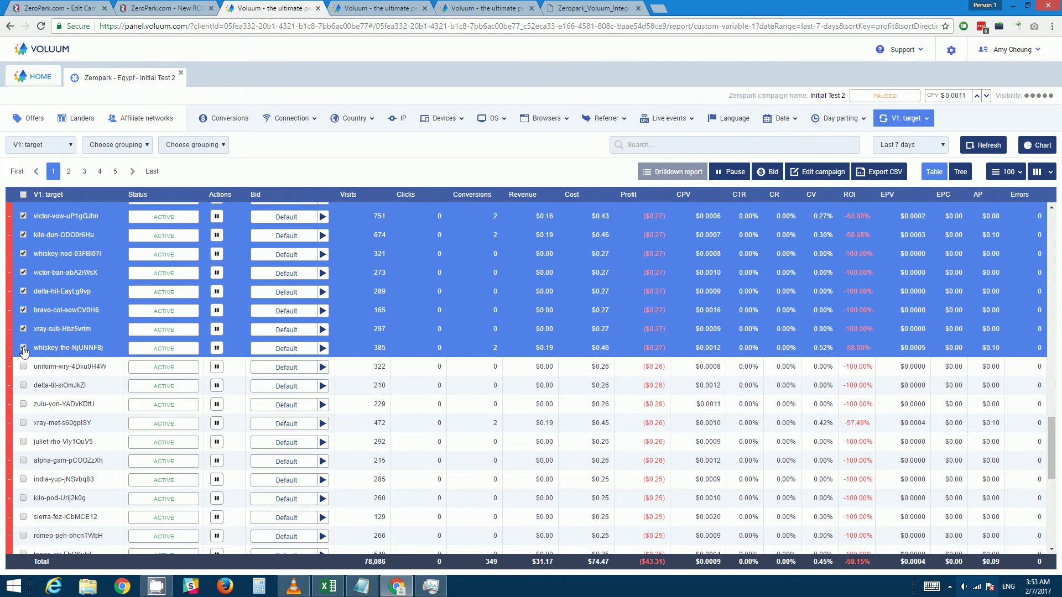
scroll(351, 334, "up", 4)
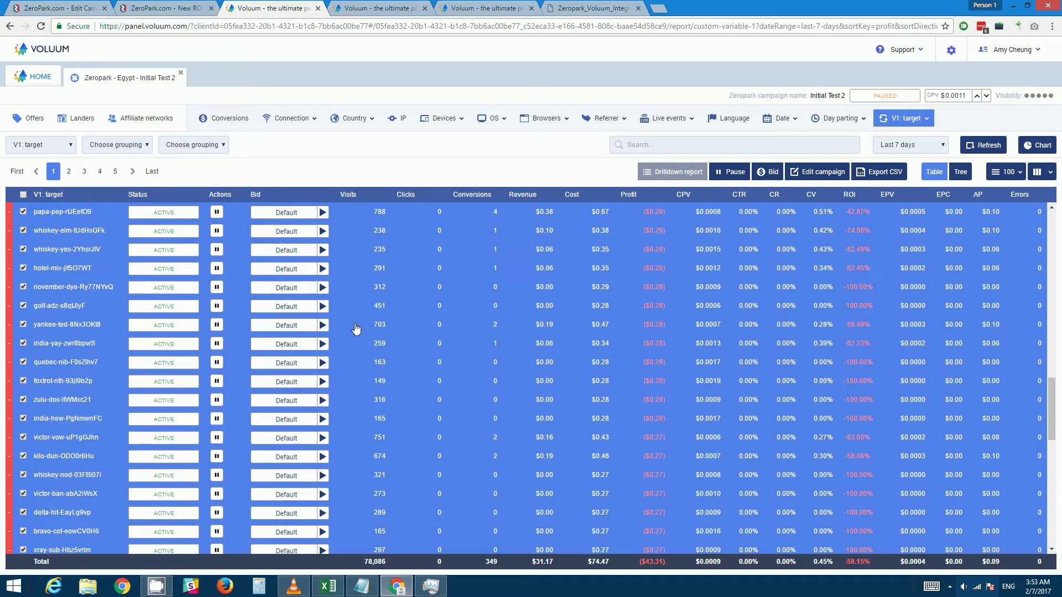
scroll(357, 332, "up", 10)
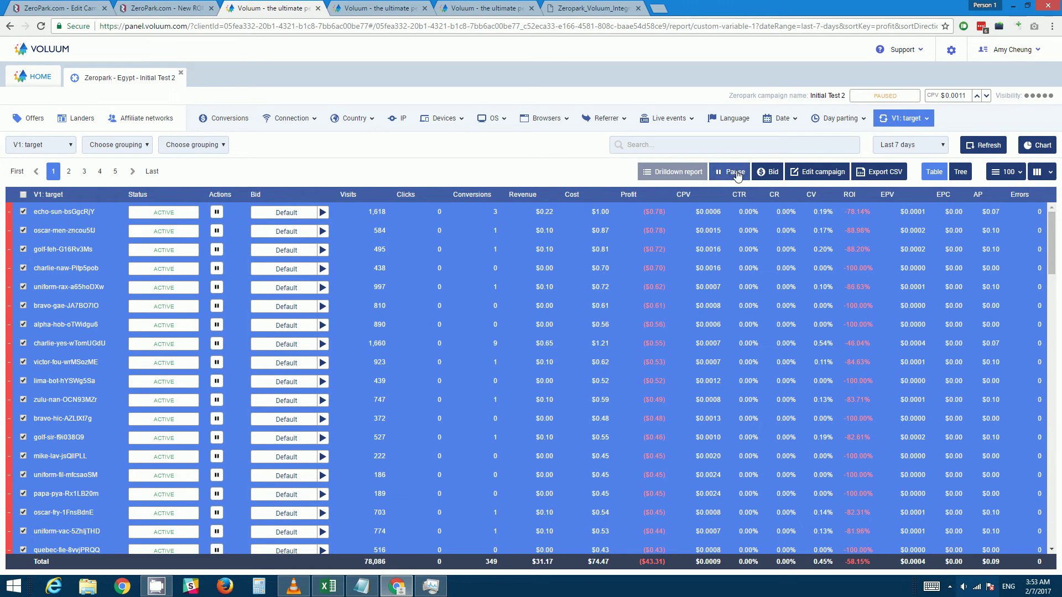
left_click(736, 172)
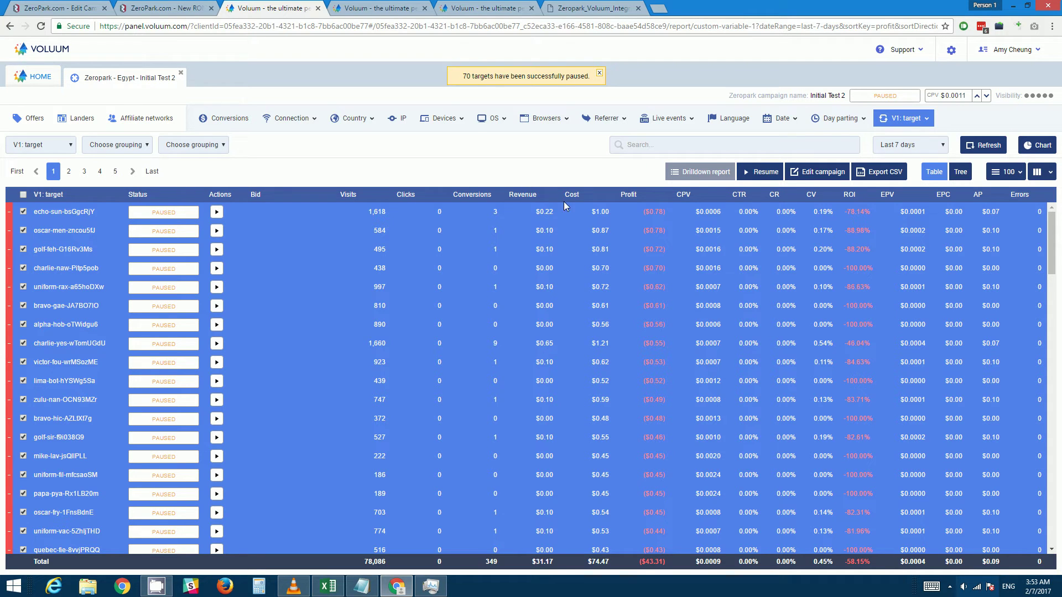
Clear the target selection and bring the kill-whitelist-calculator.xlsx window forward.
left_click(23, 197)
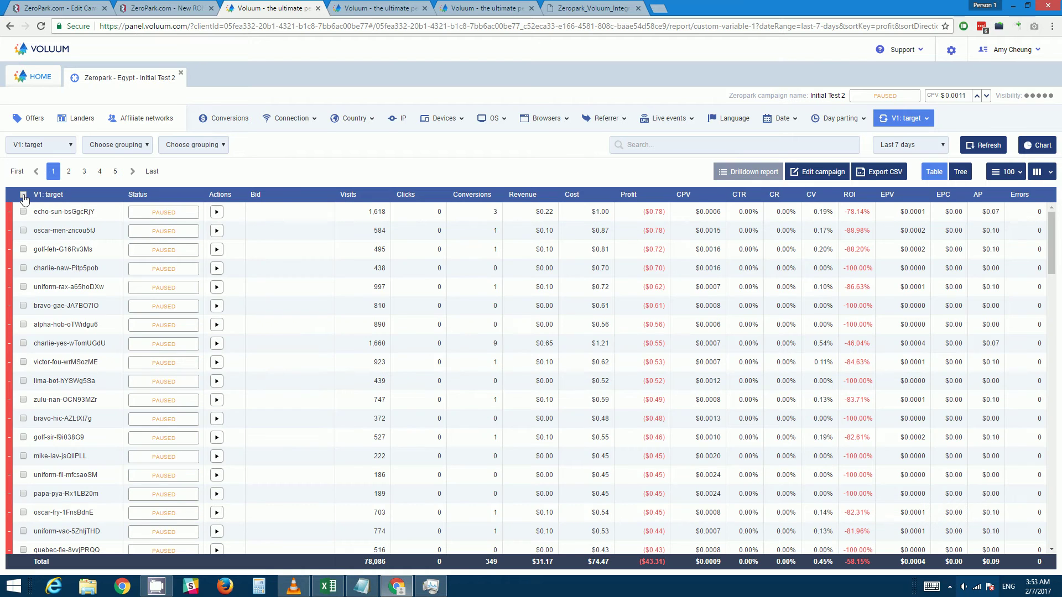
left_click(22, 195)
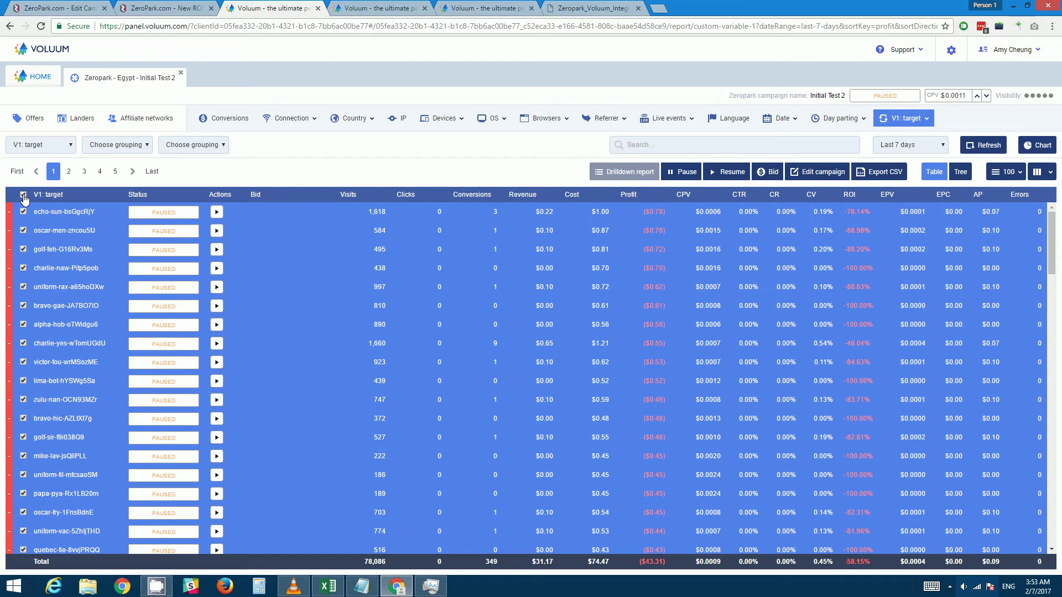
left_click(23, 196)
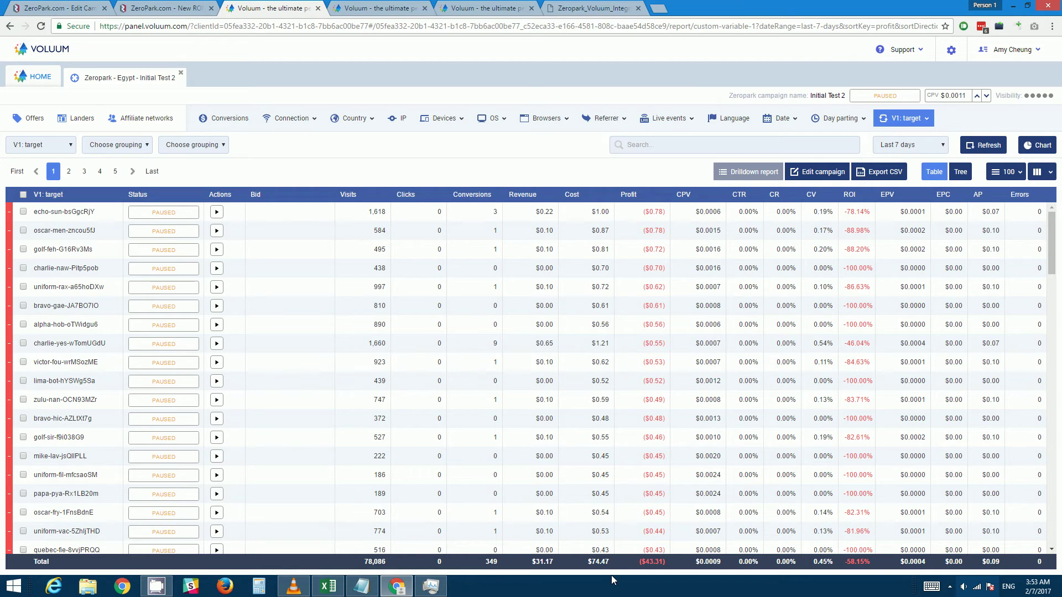
left_click(327, 587)
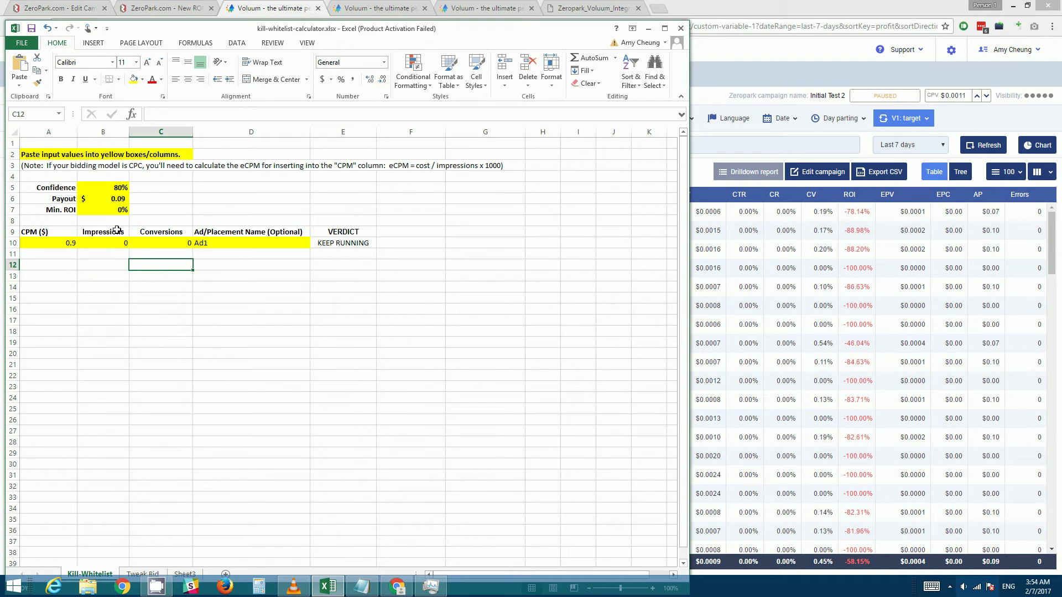
left_click(114, 189)
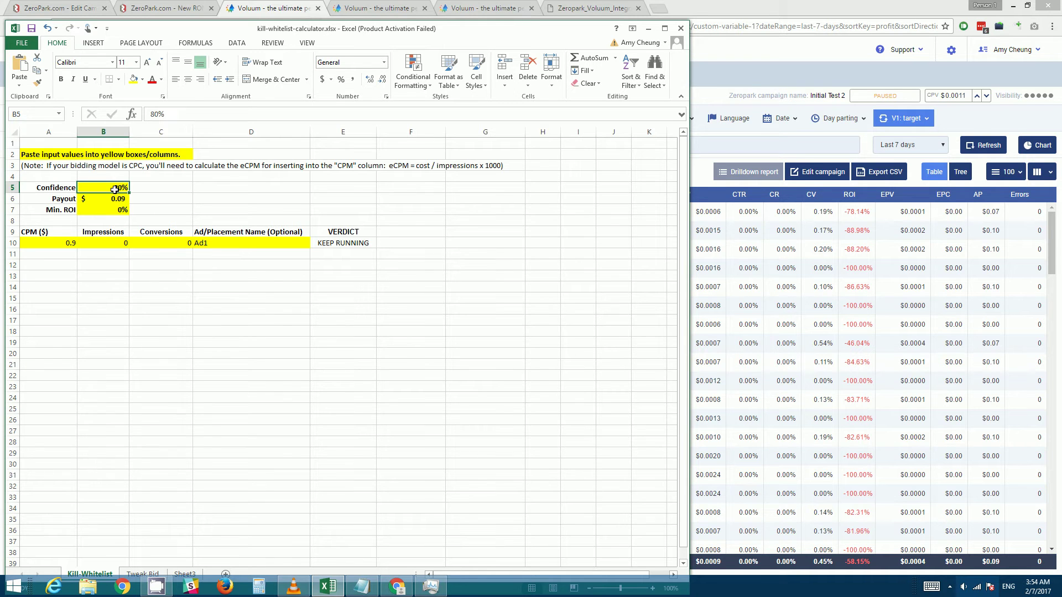
left_click(110, 200)
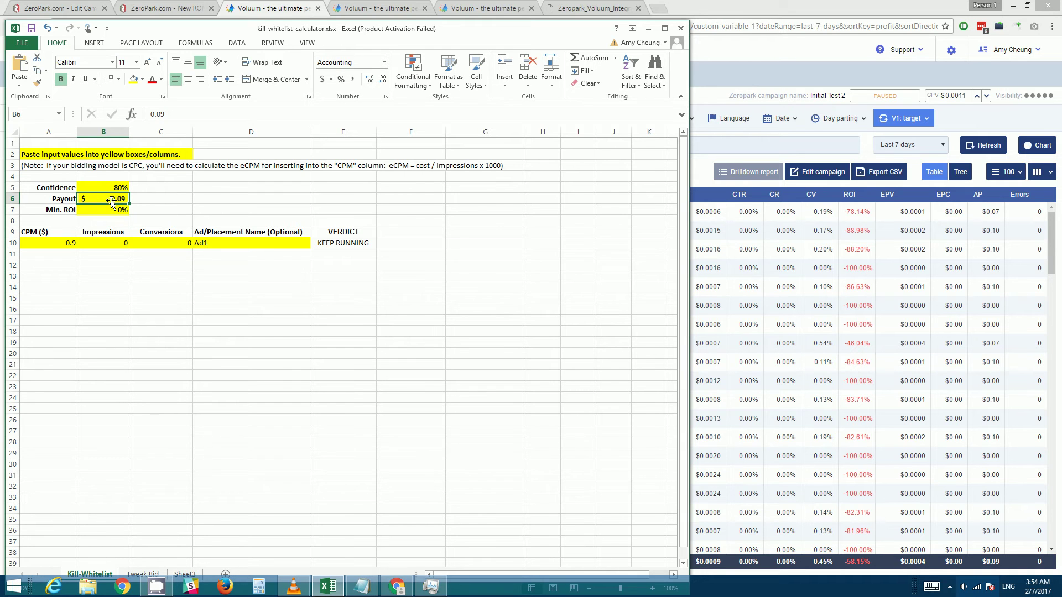
left_click(105, 210)
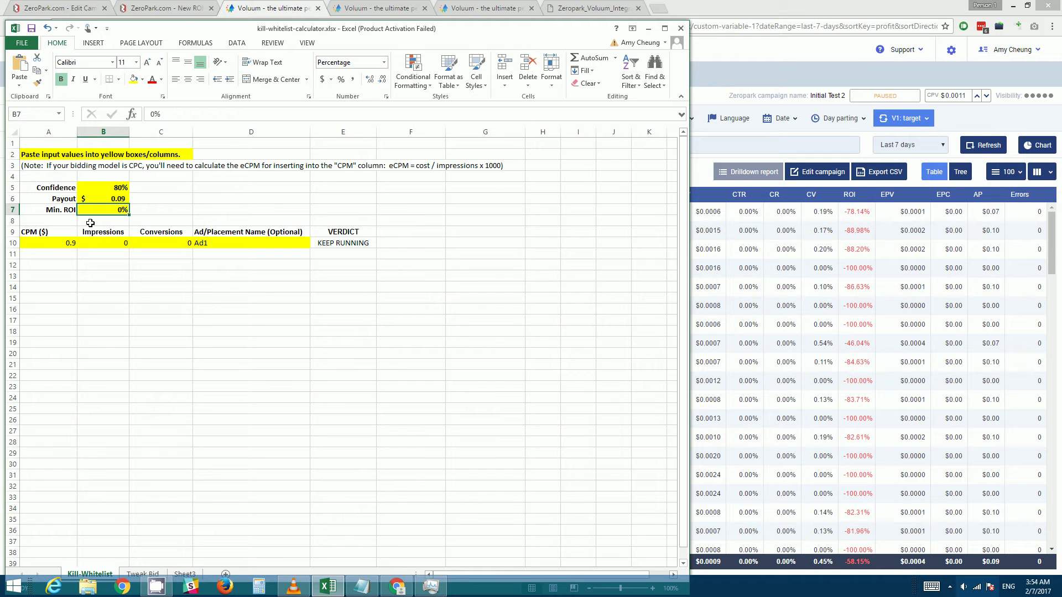
left_click(55, 243)
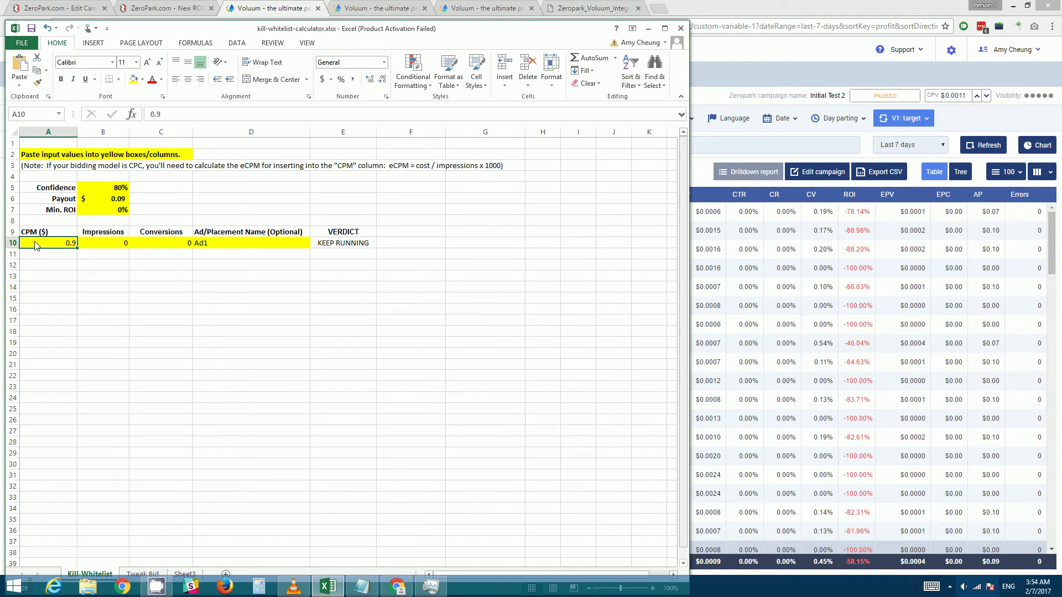
left_click(101, 246)
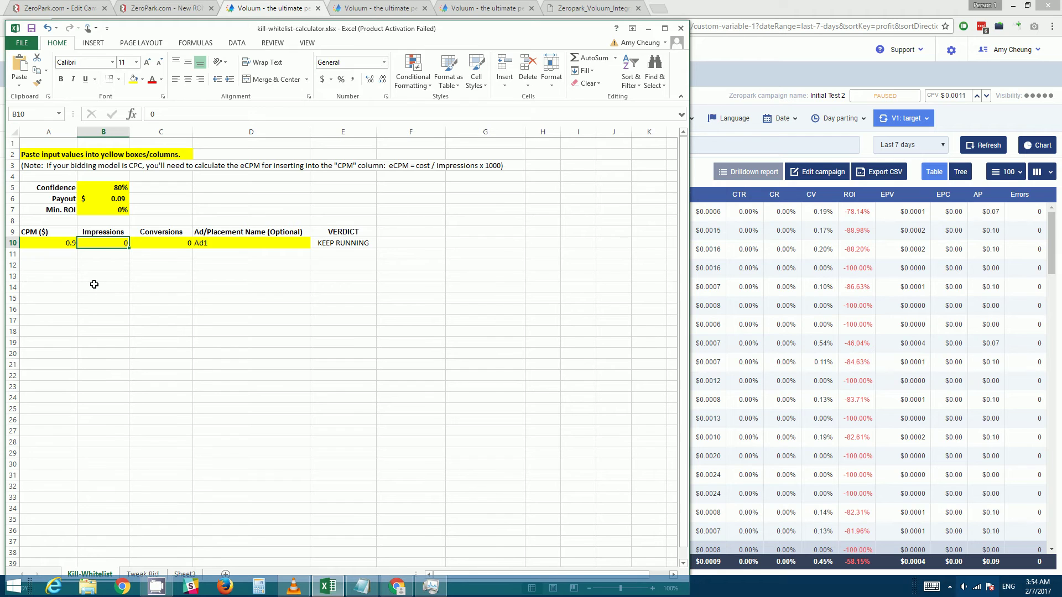
Set Ad1's impressions in B10 to 100, then 200, then 300, turning E10 to KILL!
type("100")
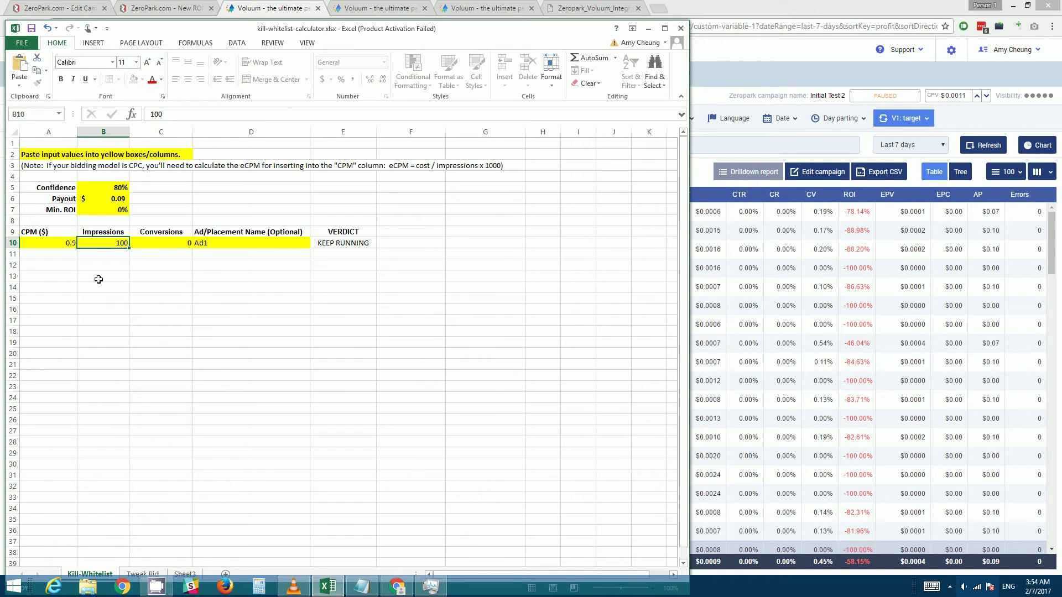
key("Return")
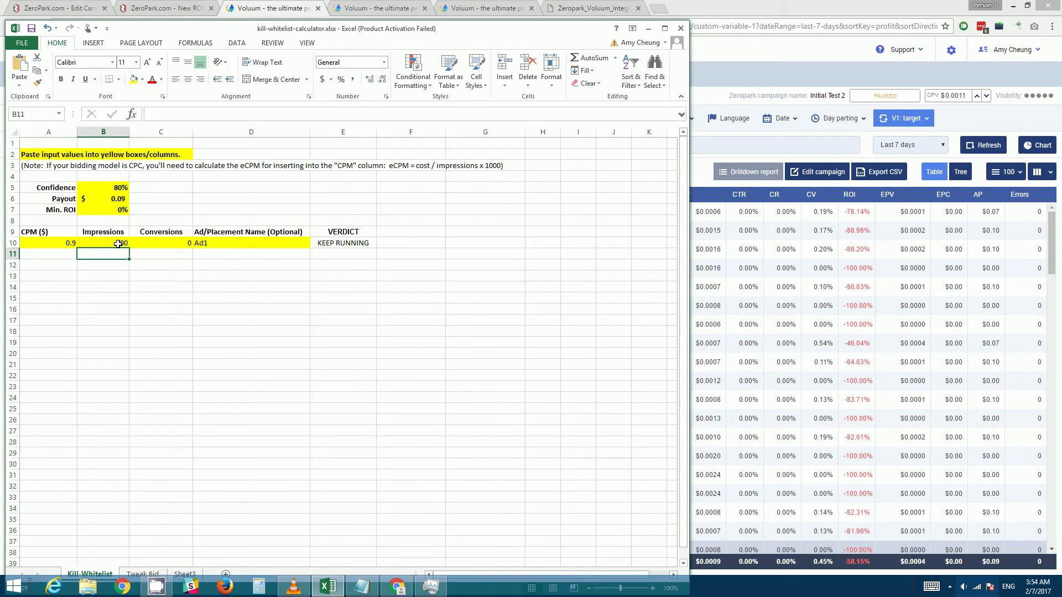
left_click(103, 242)
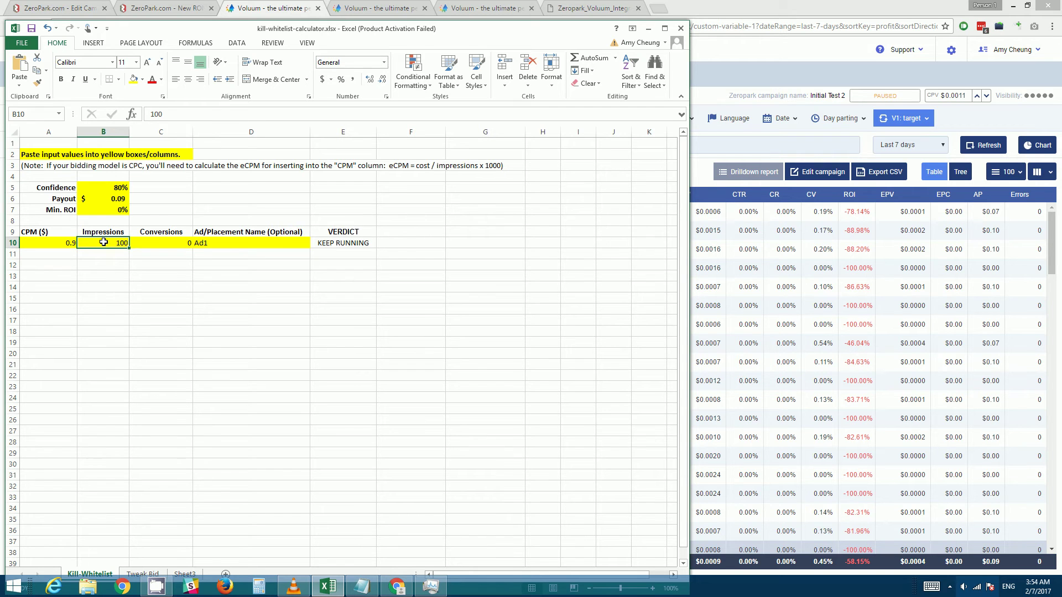
type("200")
key("Return")
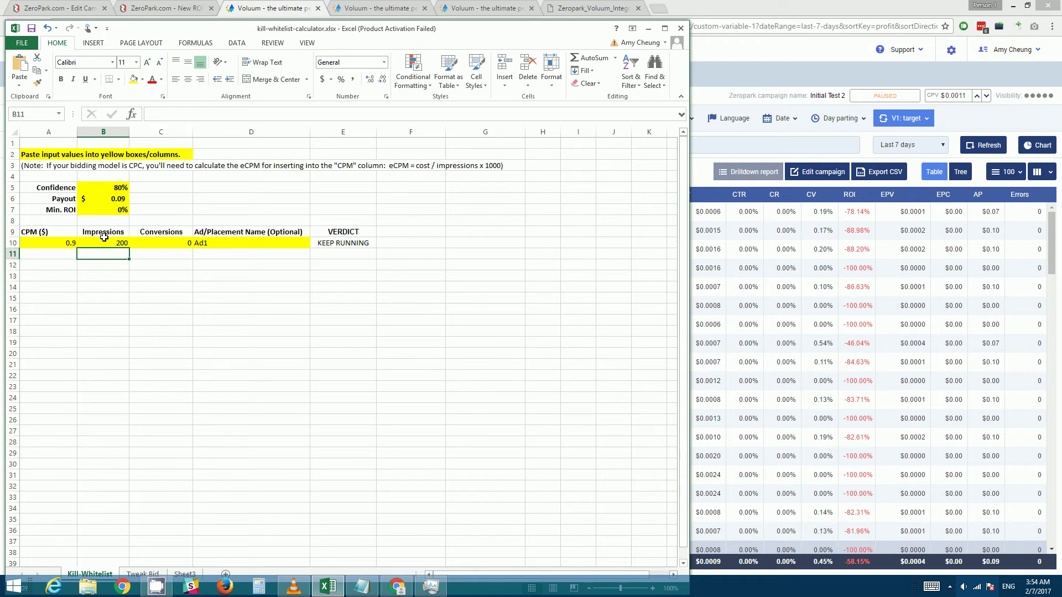
left_click(99, 242)
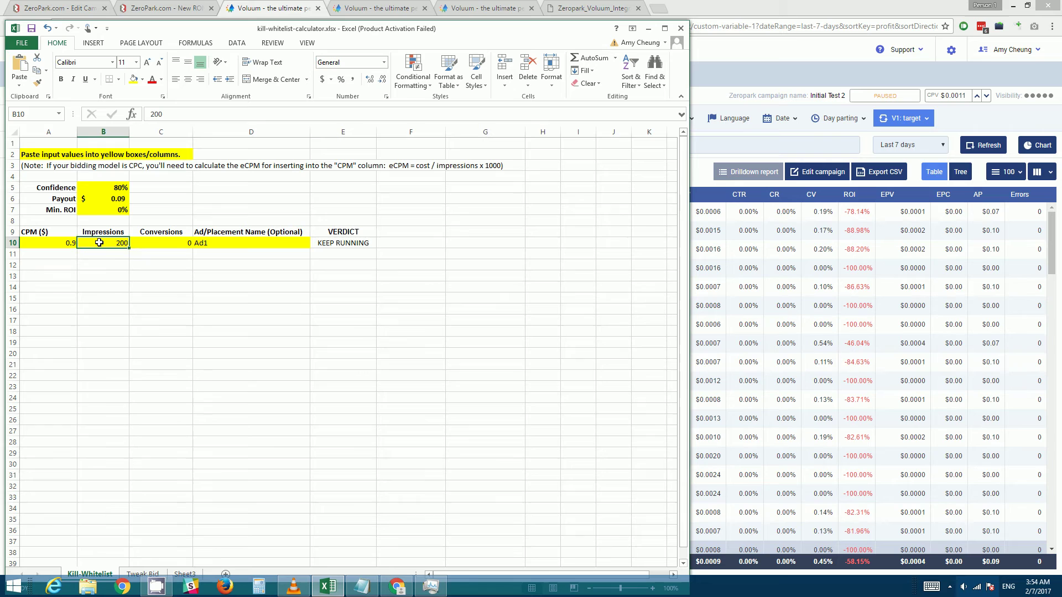
type("300")
key("Return")
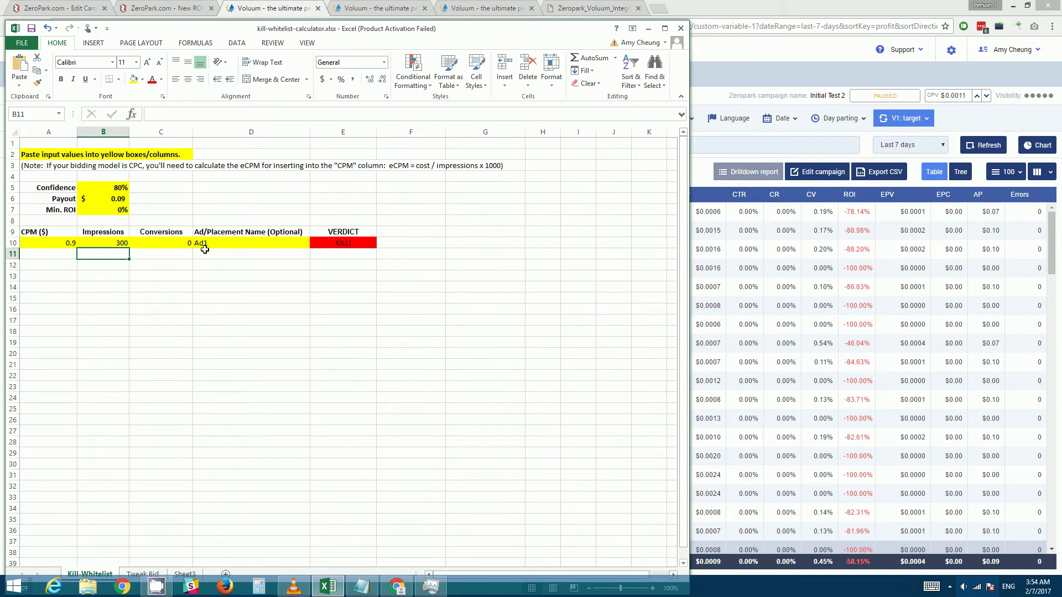
left_click(106, 241)
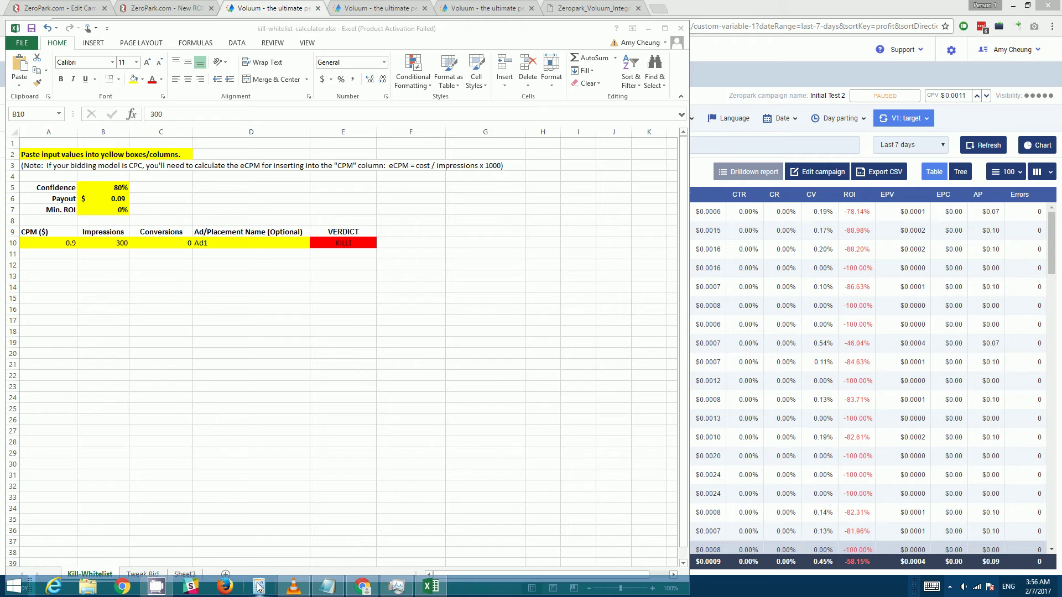
Compute 0.9 × 0.3 = 0.27 in the Windows Calculator.
left_click(259, 587)
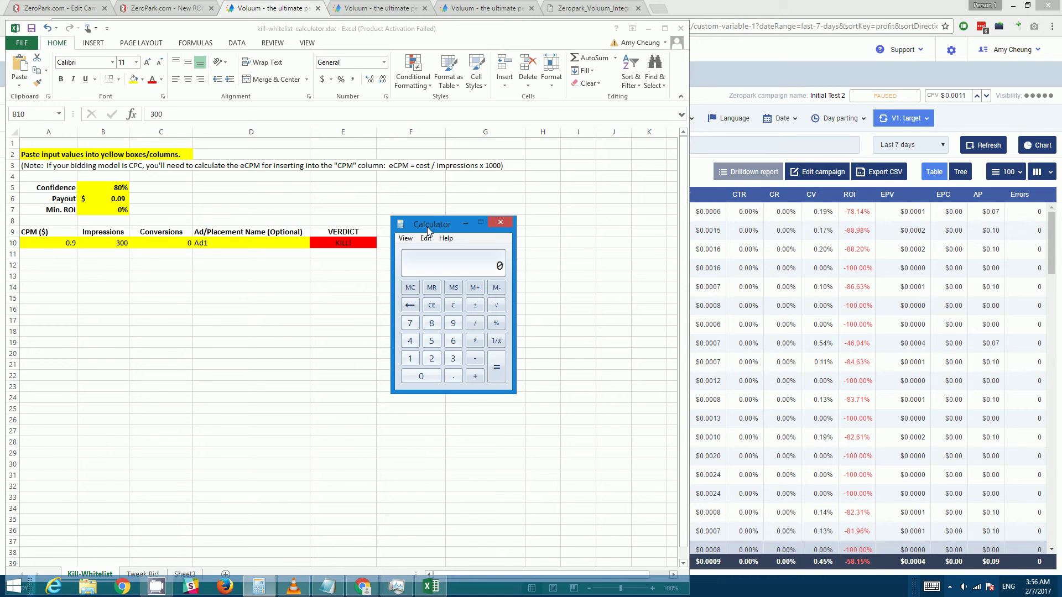
type("0.9")
type("0.3")
key("Return")
In Voluum's target report, select echo-sun through whiskey-the-NjUNNF8j, then return to the integration guide PDF.
left_click(713, 9)
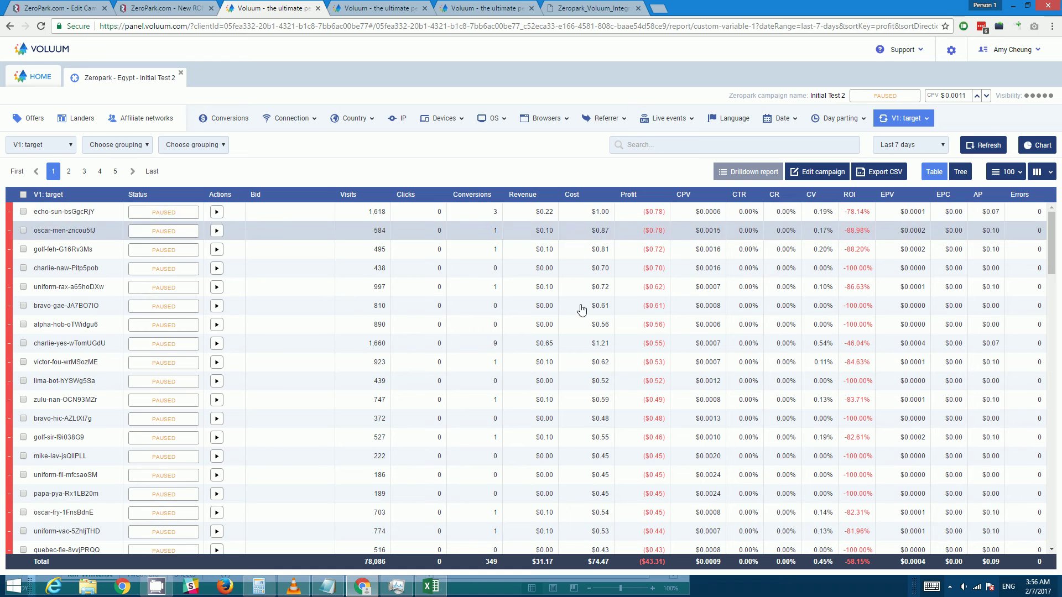
scroll(1051, 259, "down", 5)
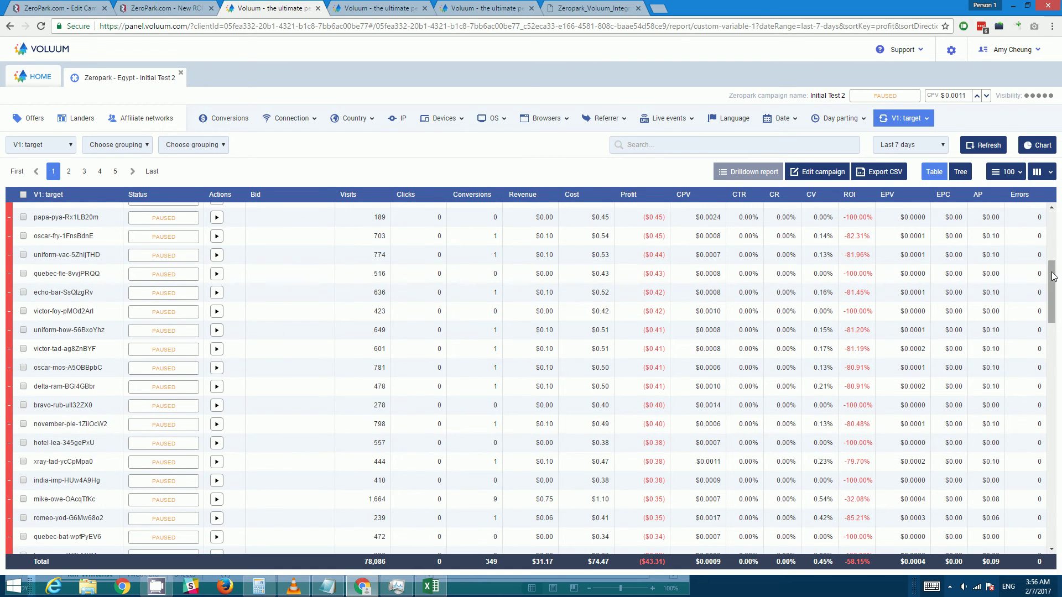
scroll(1052, 258, "up", 5)
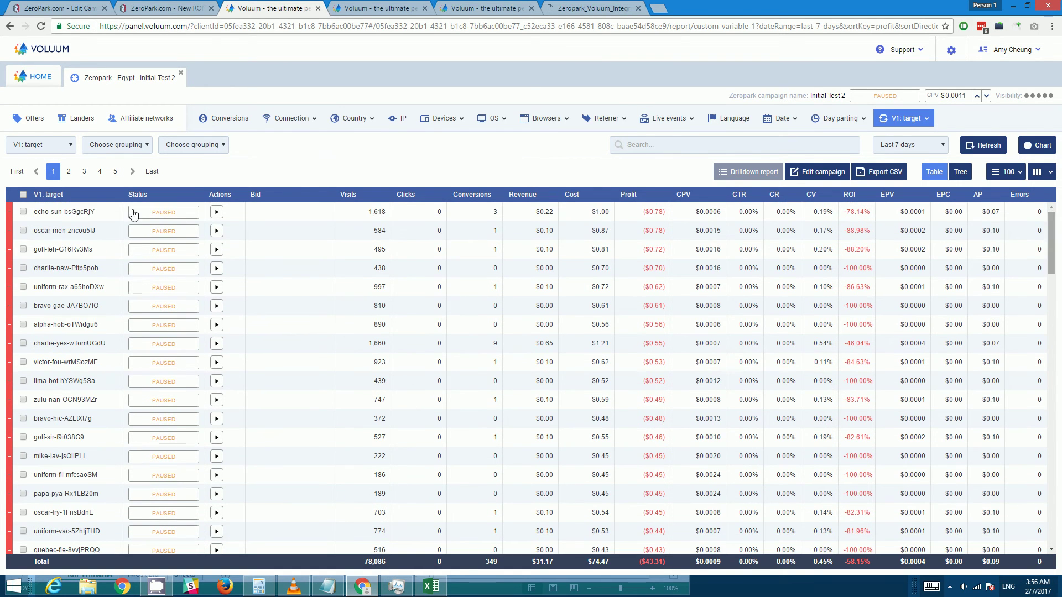
left_click(23, 212)
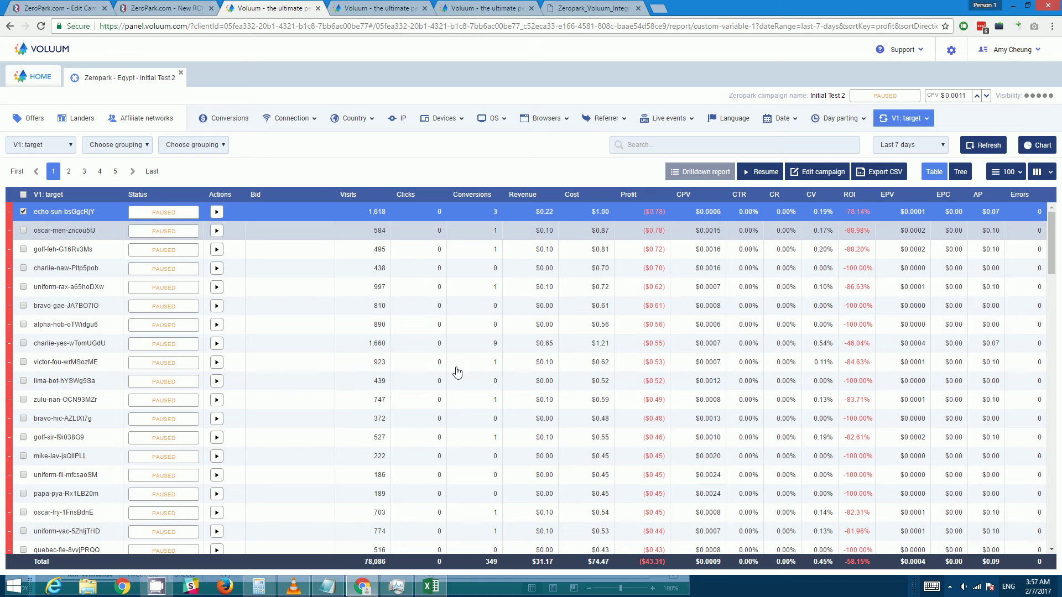
left_click(1051, 463)
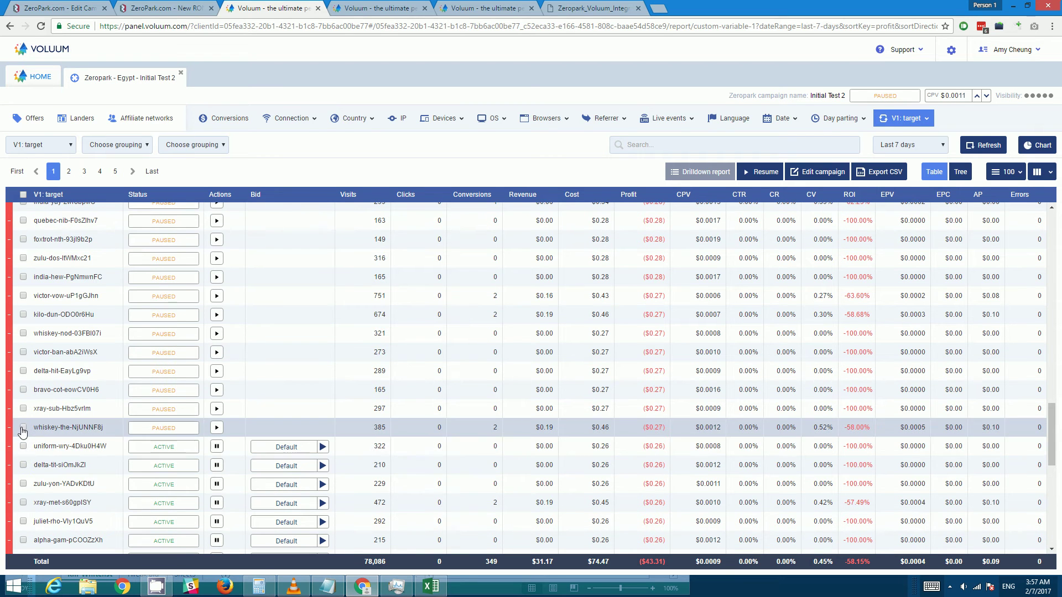
left_click(22, 428, "shift")
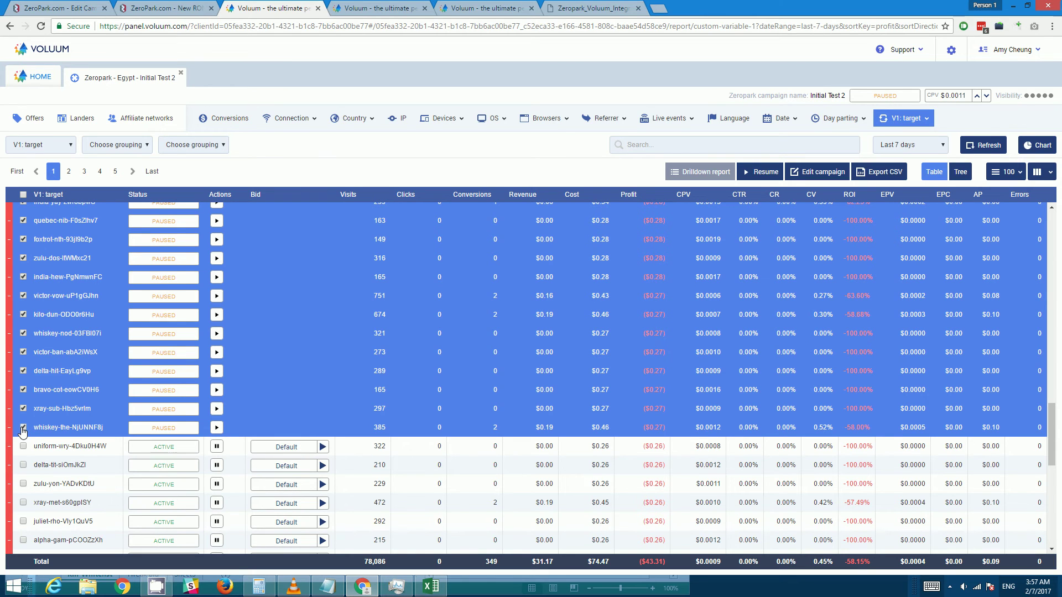
left_click(22, 428)
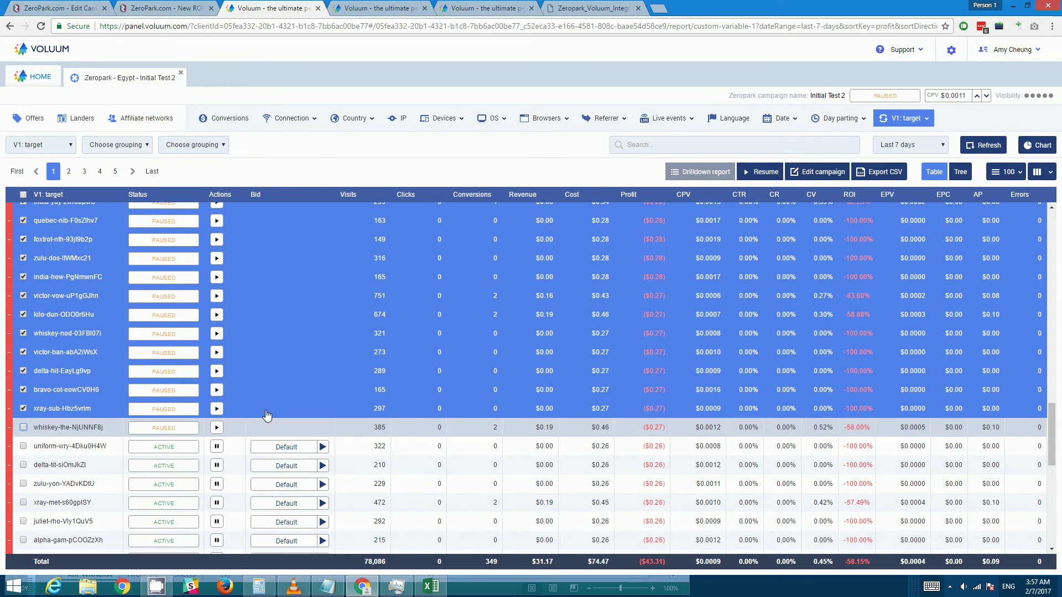
left_click(24, 428)
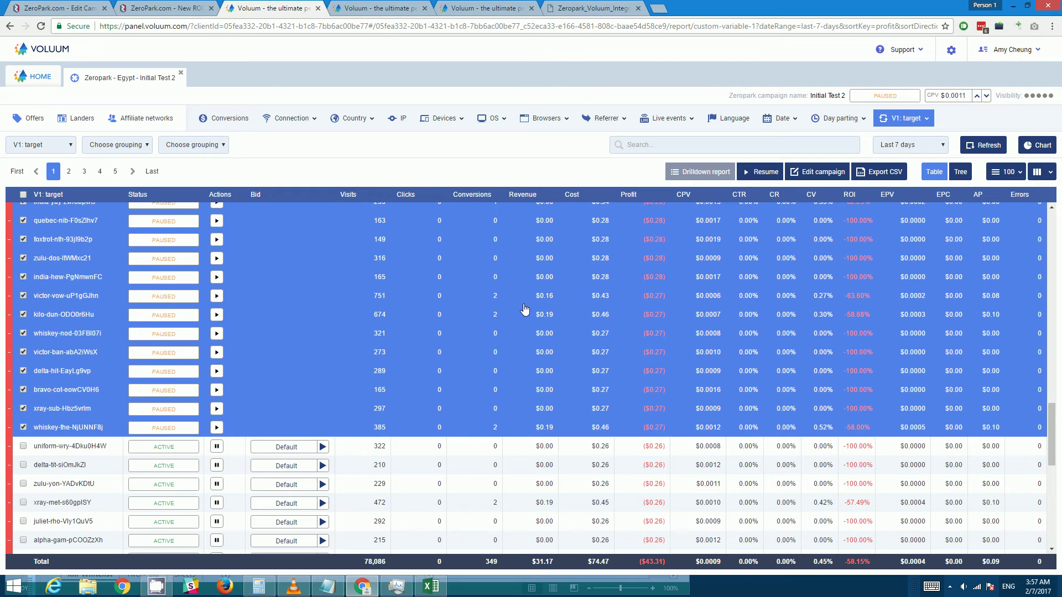
left_click(582, 12)
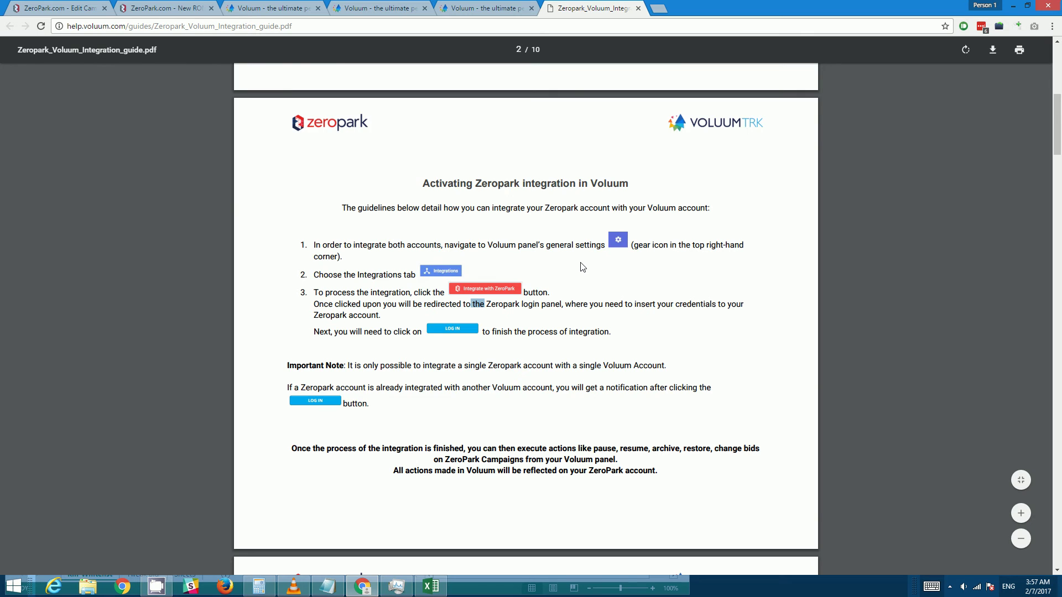
Scroll the guide to page 3's 'Pausing / resuming Zeropark campaign traffic' section.
scroll(582, 267, "down", 4)
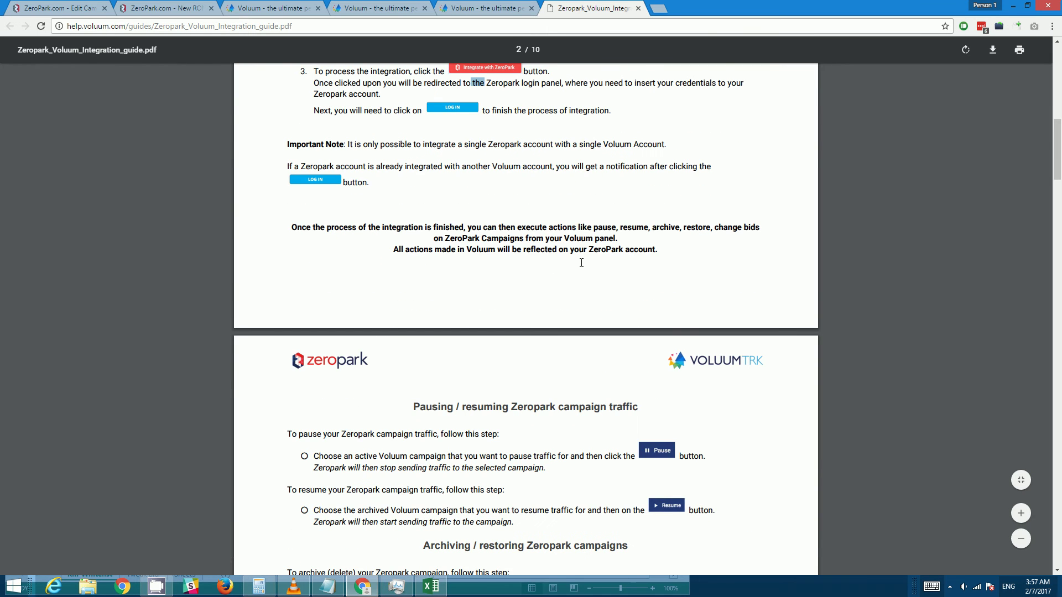
scroll(581, 262, "down", 3)
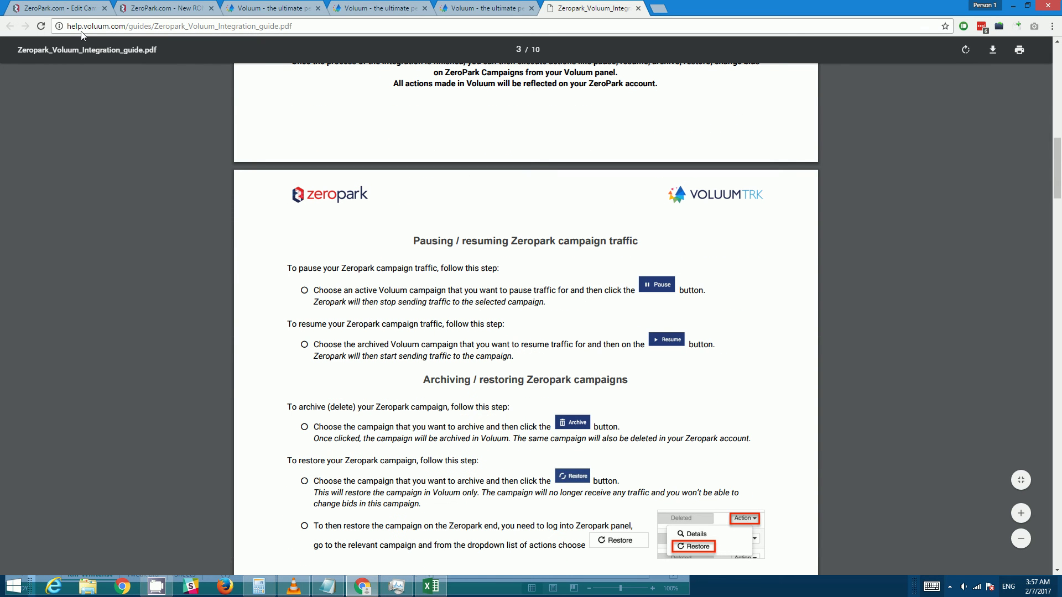
left_click(68, 28)
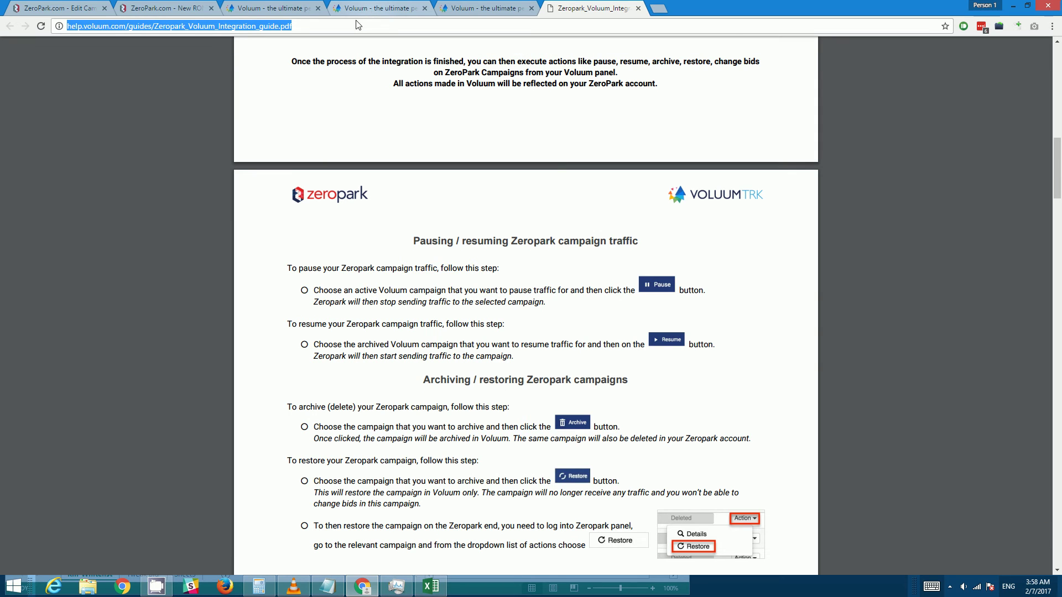
Go to the Banglalink campaign's Edit Campaign page, reveal its Advanced filters, and scroll to Save.
left_click(172, 7)
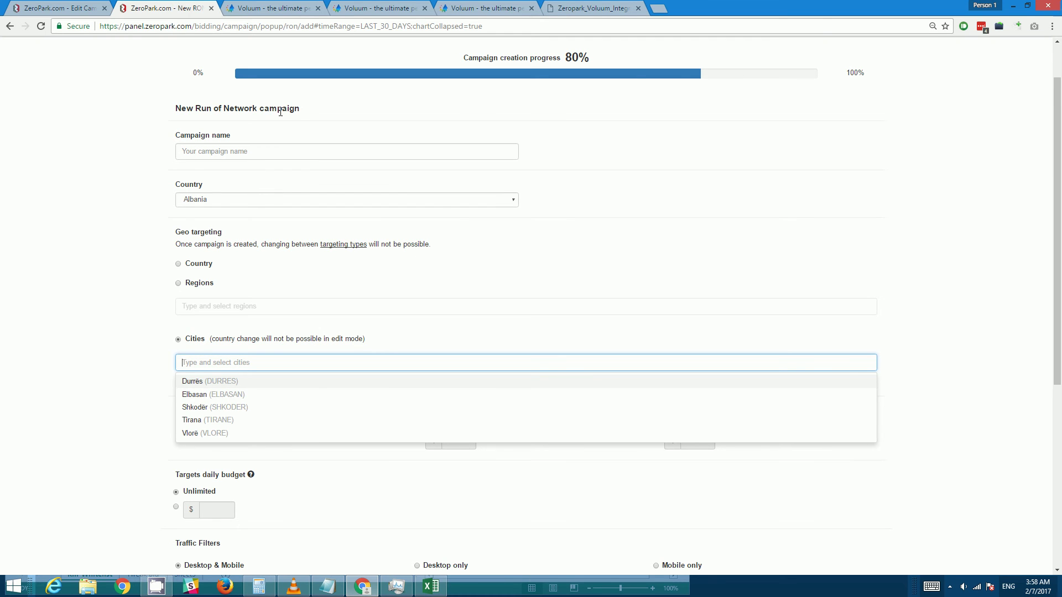
scroll(268, 141, "up", 1)
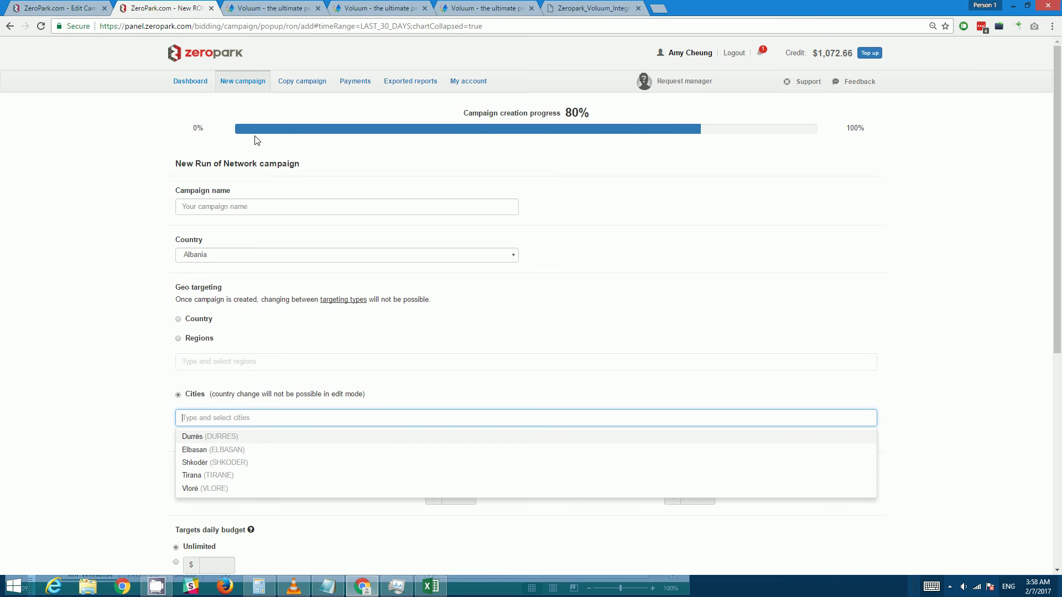
left_click(78, 8)
scroll(278, 298, "down", 1)
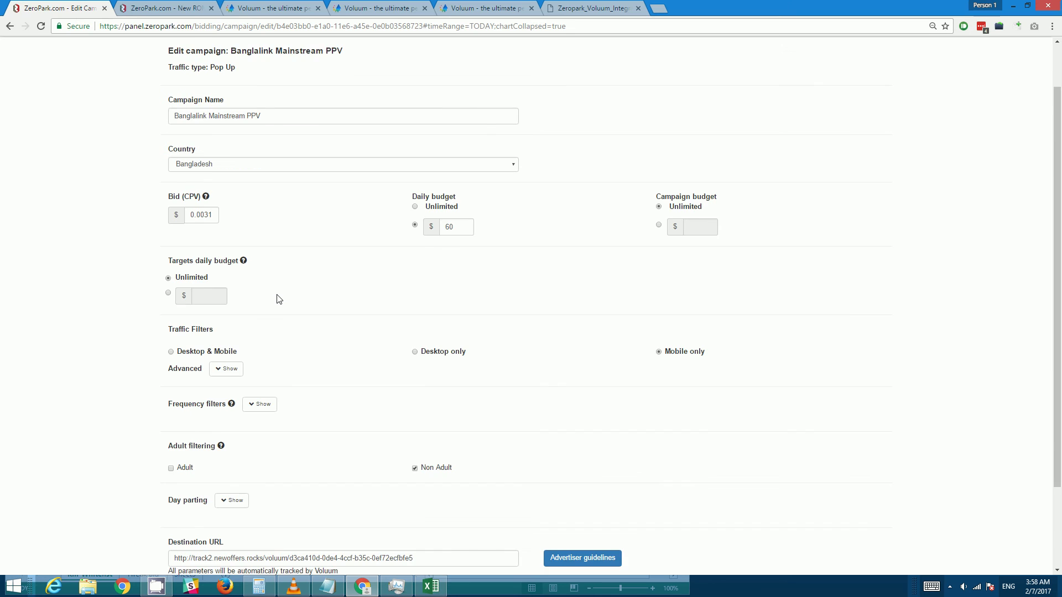
scroll(276, 298, "down", 2)
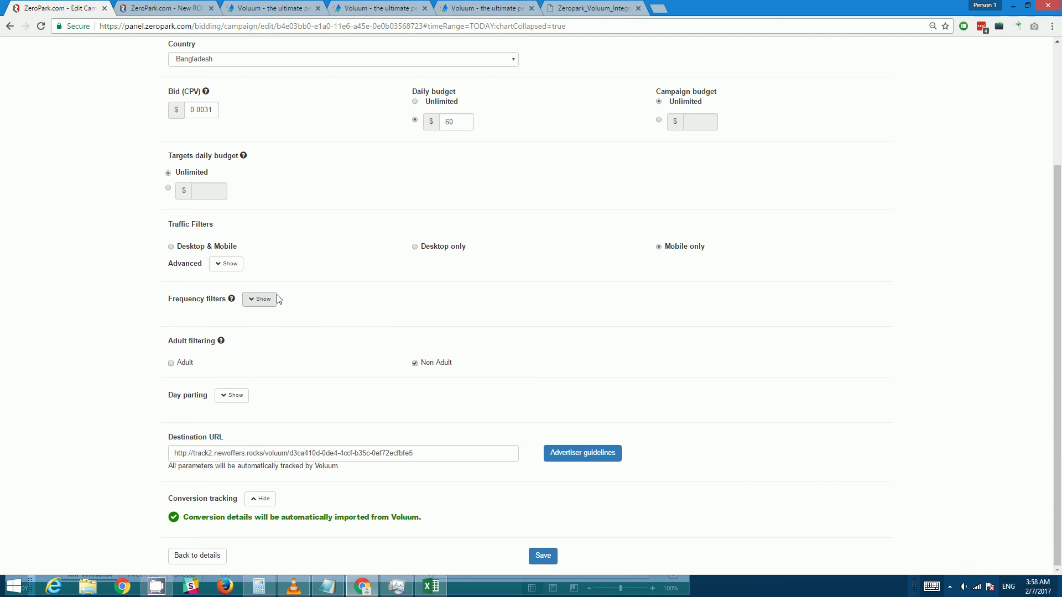
left_click(237, 267)
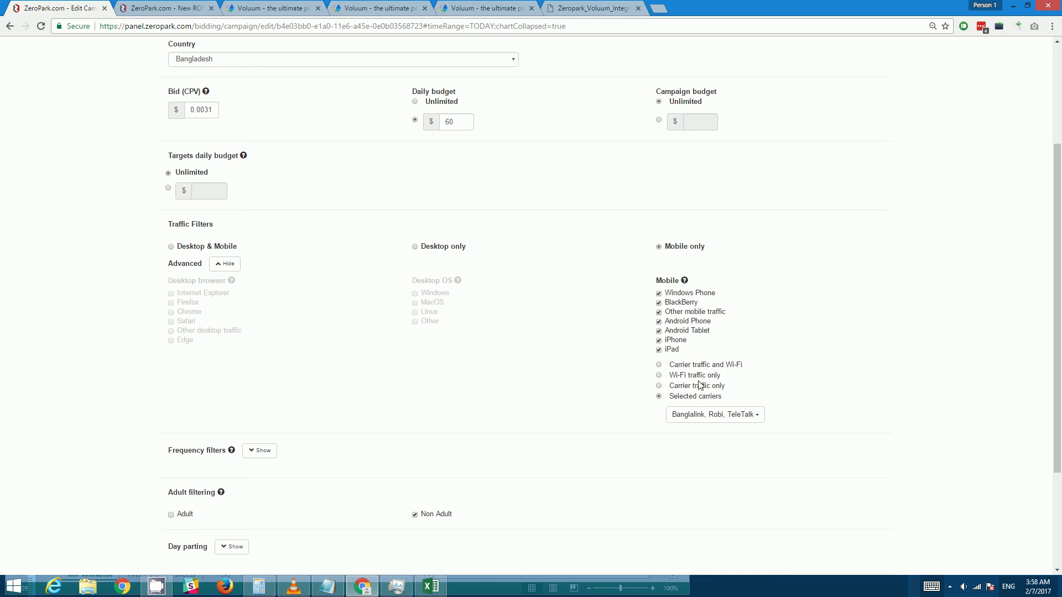
scroll(700, 384, "down", 2)
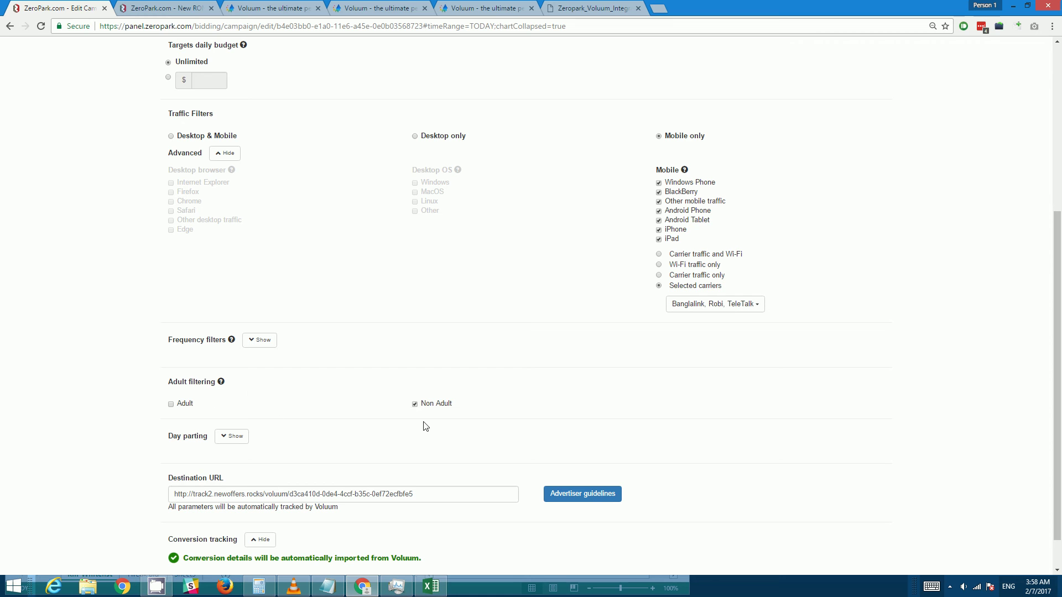
scroll(235, 438, "down", 1)
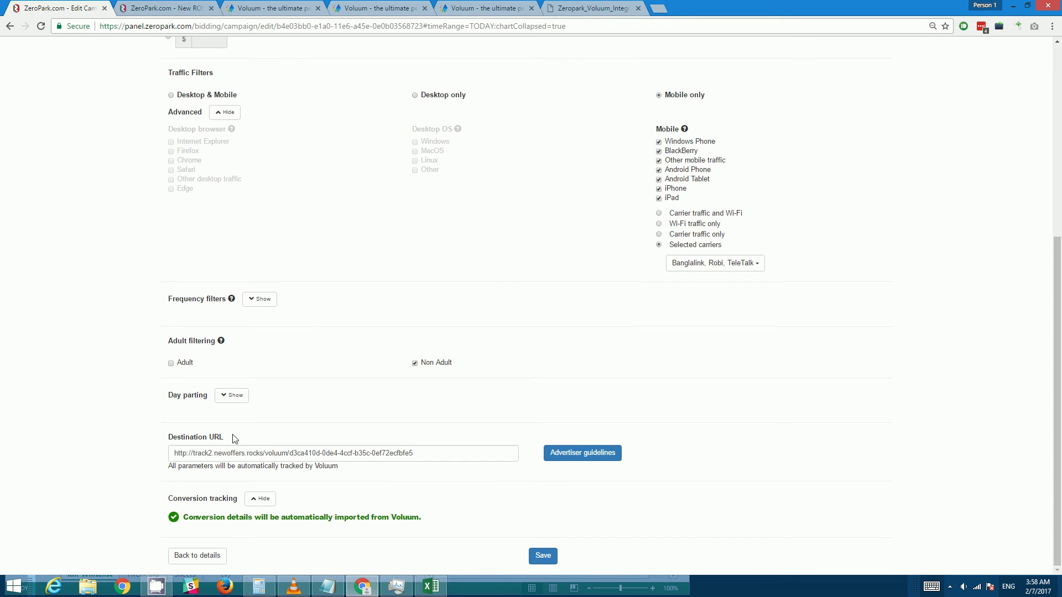
scroll(291, 422, "up", 6)
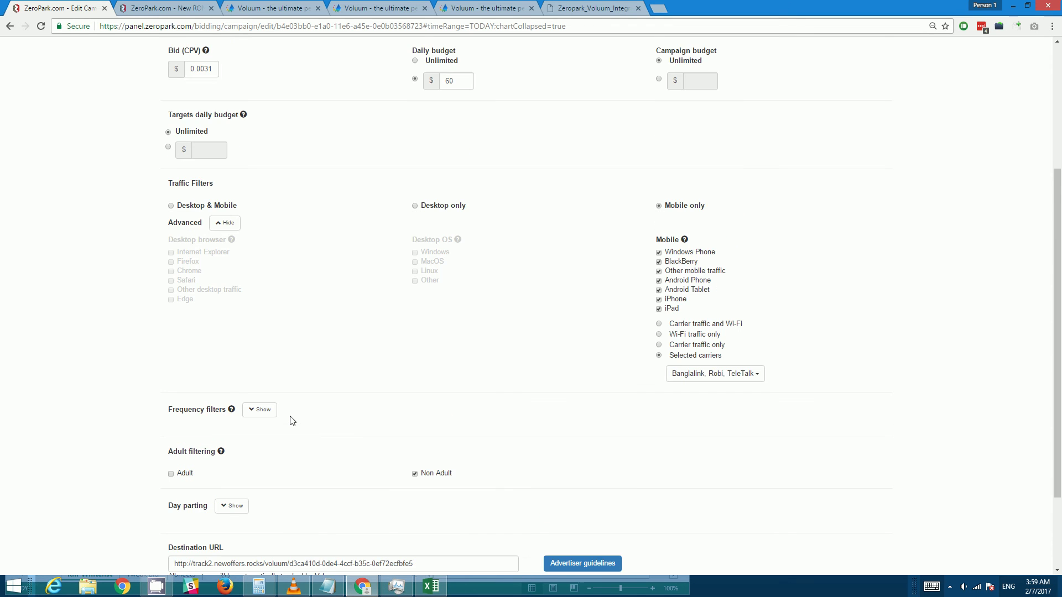
scroll(293, 424, "down", 5)
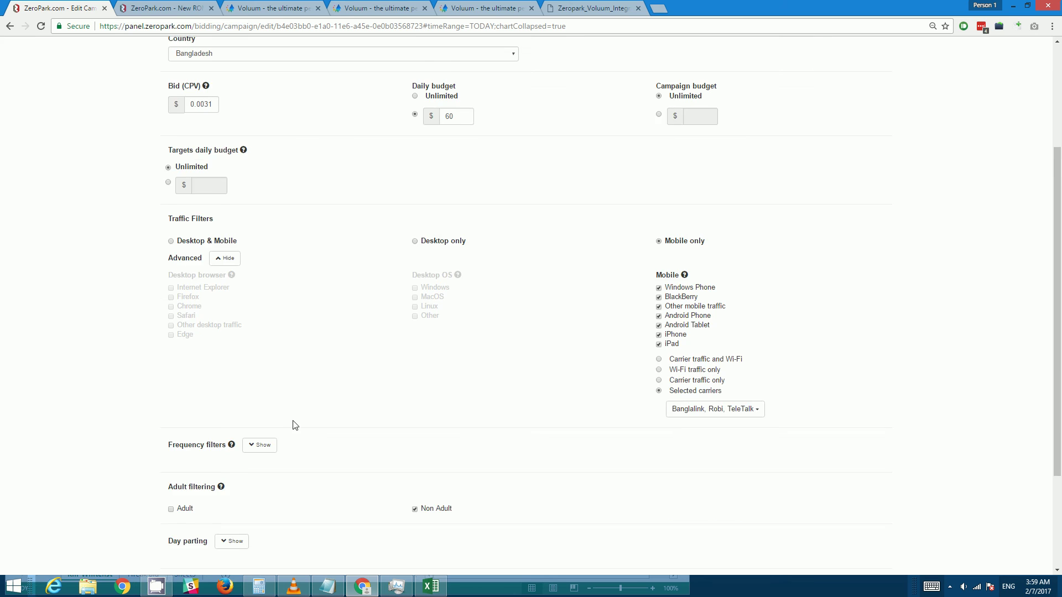
scroll(483, 529, "down", 1)
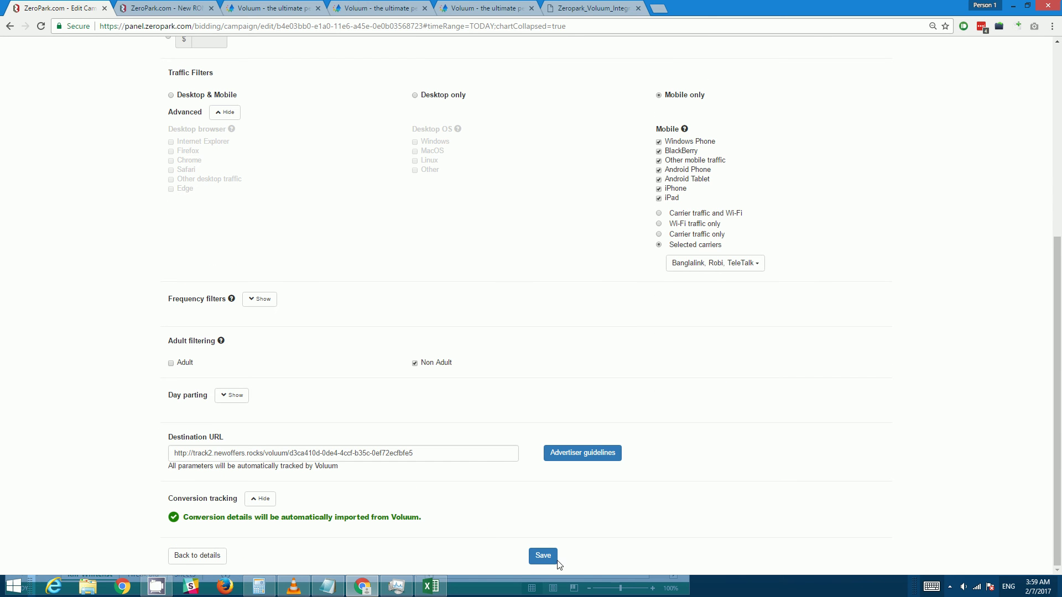
Save the Banglalink Mainstream PPV campaign edits and bring up the Notepad file of good and bad sources.
left_click(543, 555)
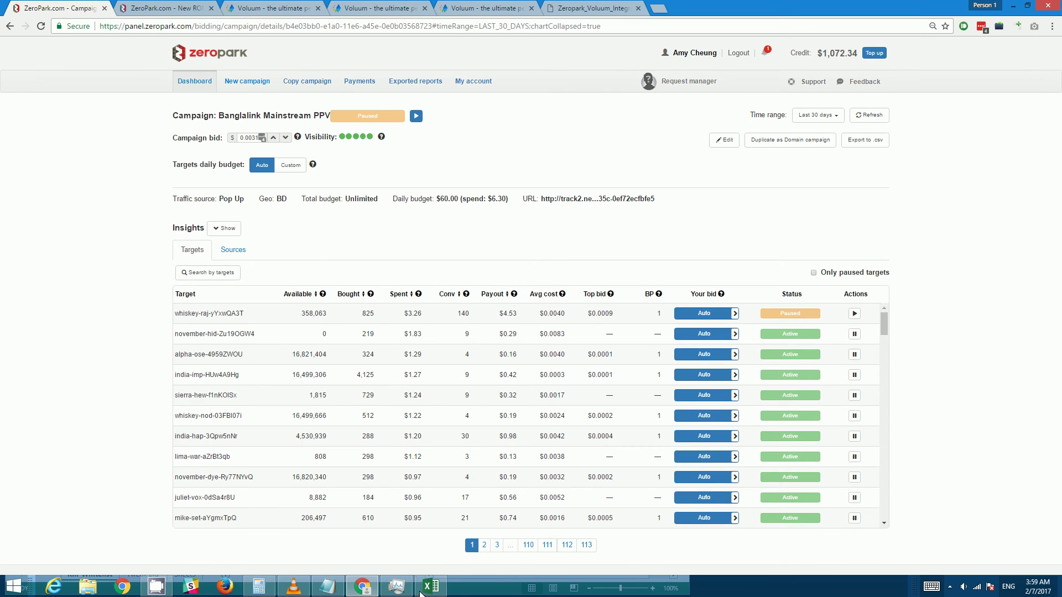
left_click(327, 589)
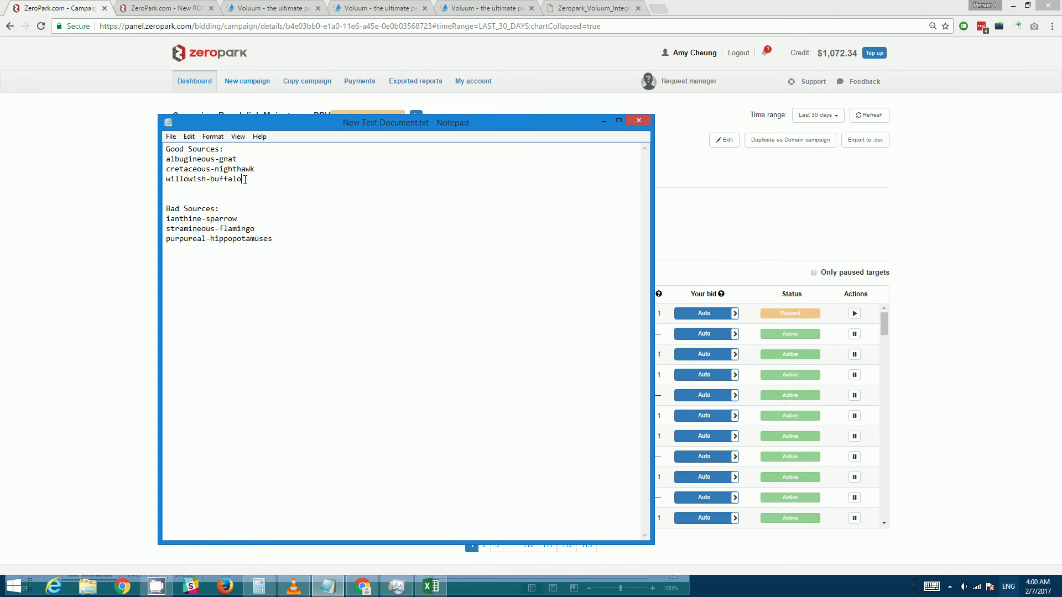
Copy the three Bad Sources lines from Notepad and return to the Zeropark campaign page in Chrome.
left_click_drag(245, 179, 168, 159)
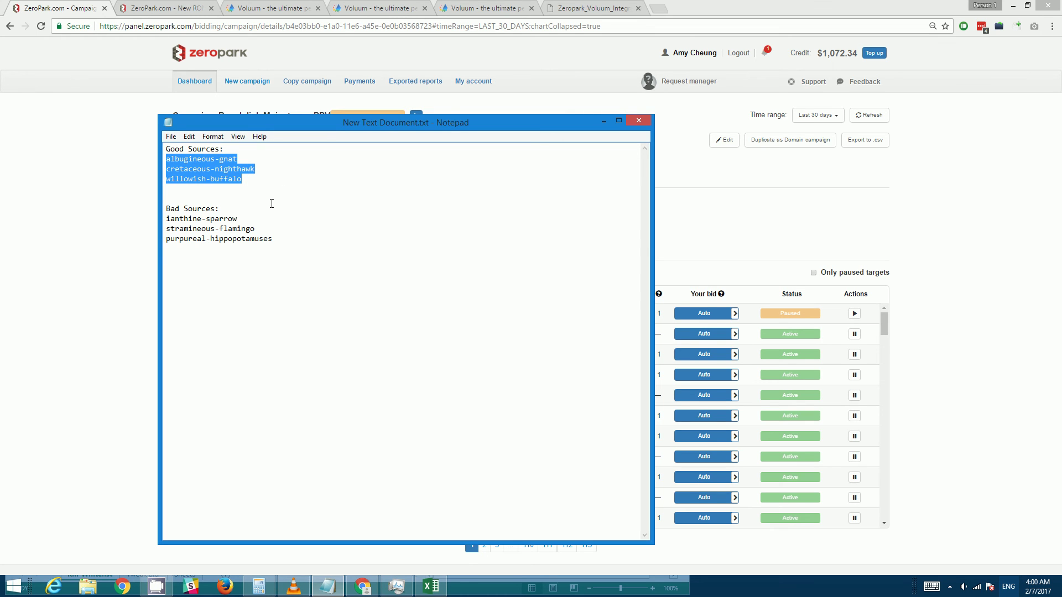
left_click(273, 239)
key("shift+Left")
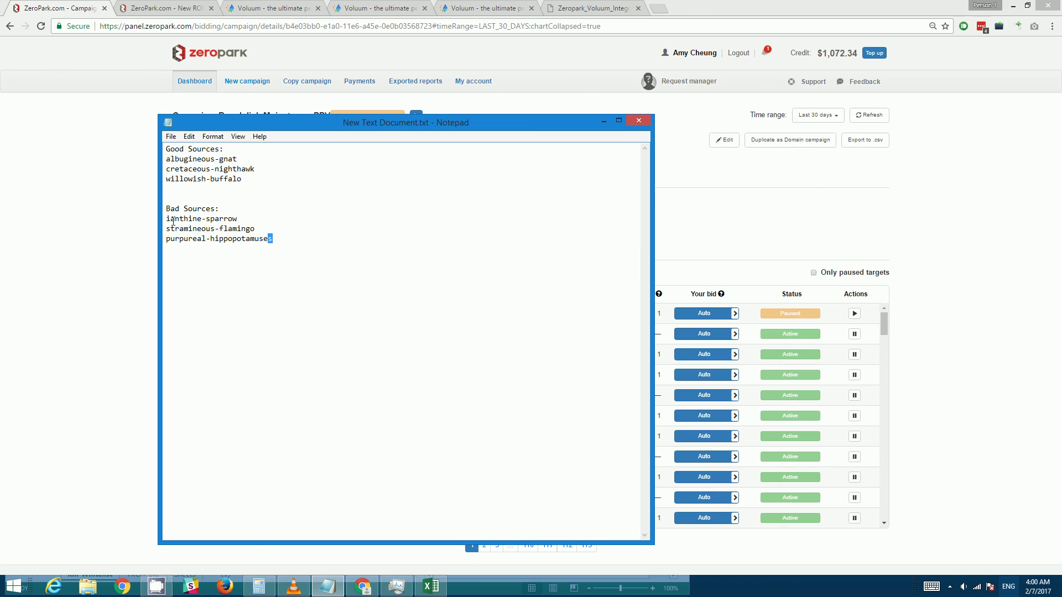
left_click_drag(173, 222, 165, 220)
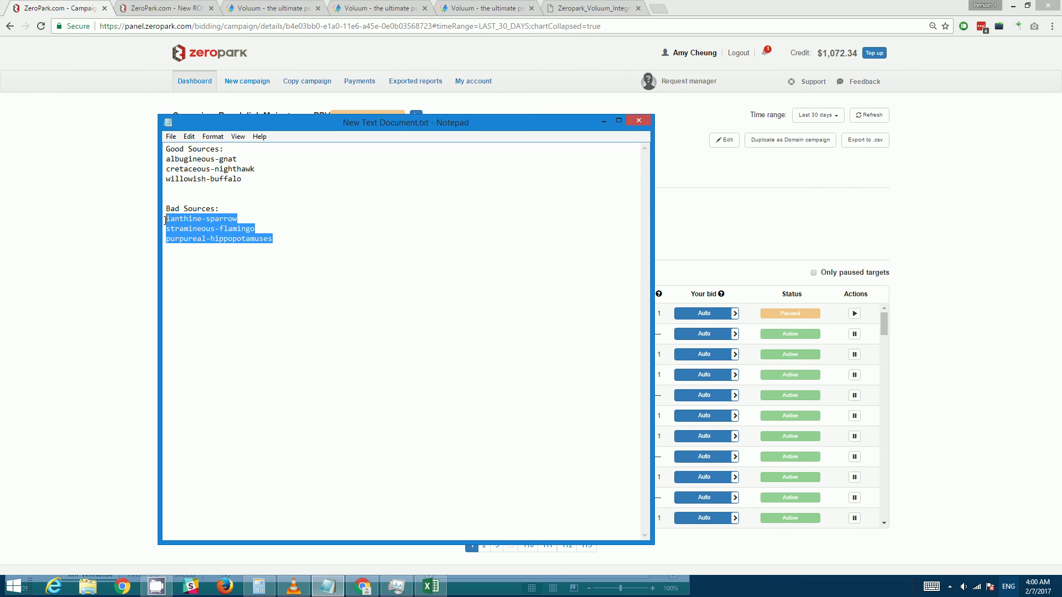
left_click(234, 228)
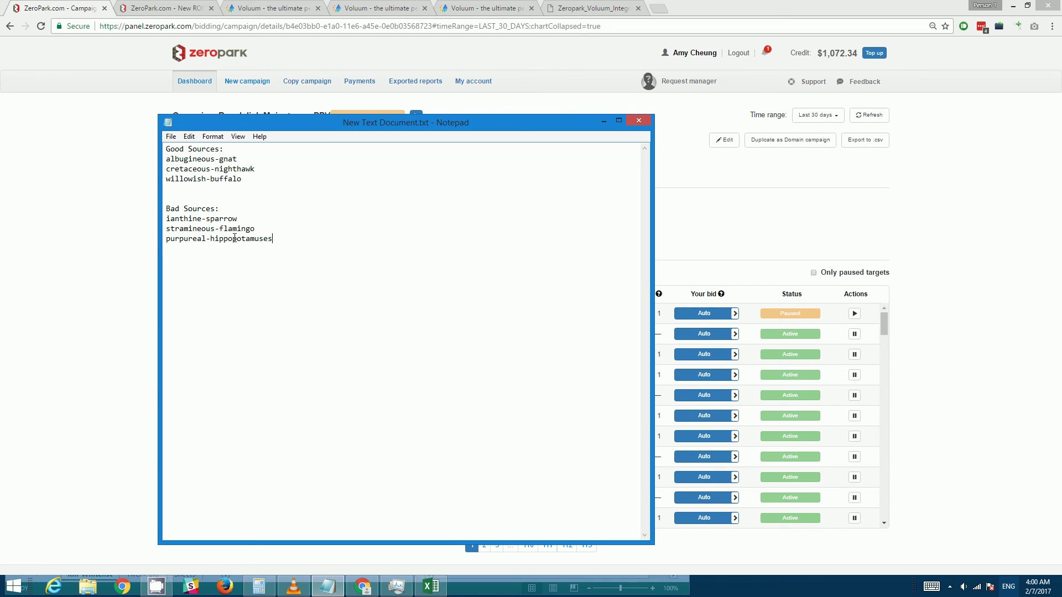
key("shift+Left")
key("shift+Left")
key("shift+Left")
key("shift+Left")
key("shift+Left")
key("shift+Left")
key("shift+Left")
key("shift+Left")
key("shift+Left")
key("shift+Left")
key("shift+Home")
key("shift+Up")
key("shift+Up")
key("ctrl+c")
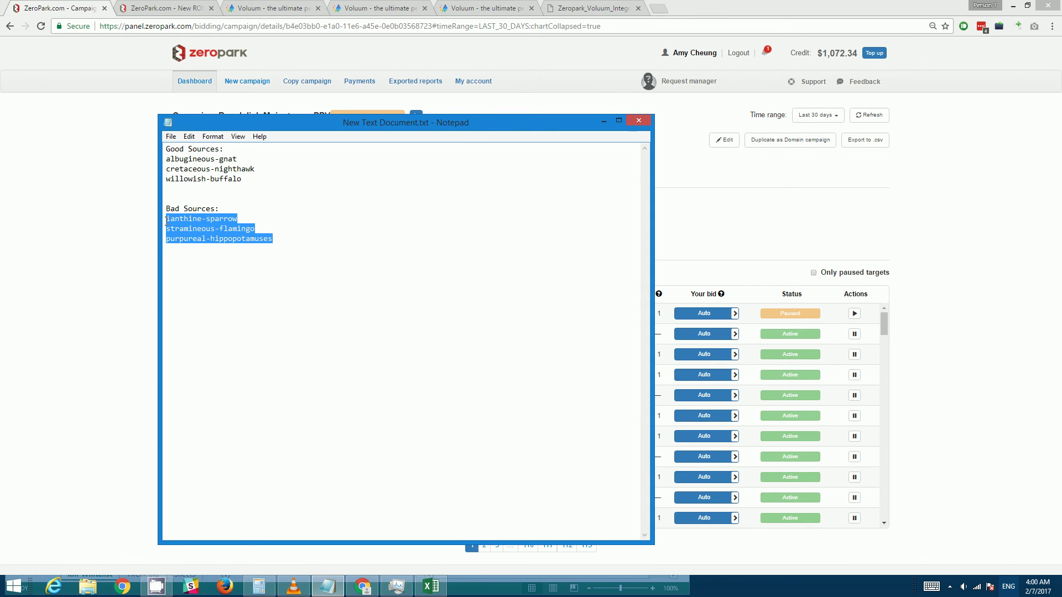
left_click(767, 172)
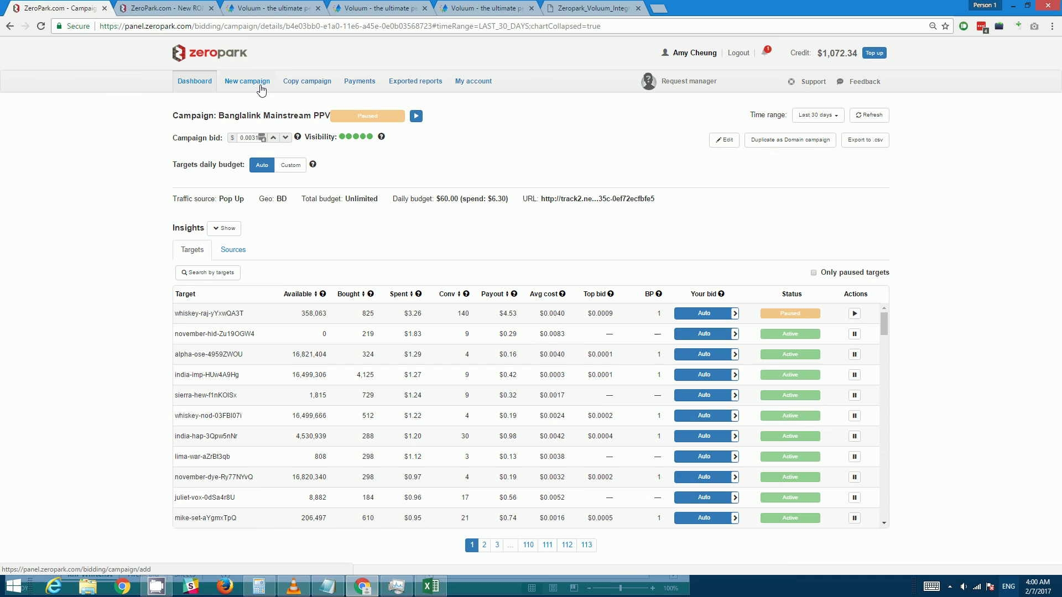
Bulk-search ianthine-sparrow, stramineous-flamingo and purpureal-hippopotamuses under Sources and pause all three.
left_click(238, 253)
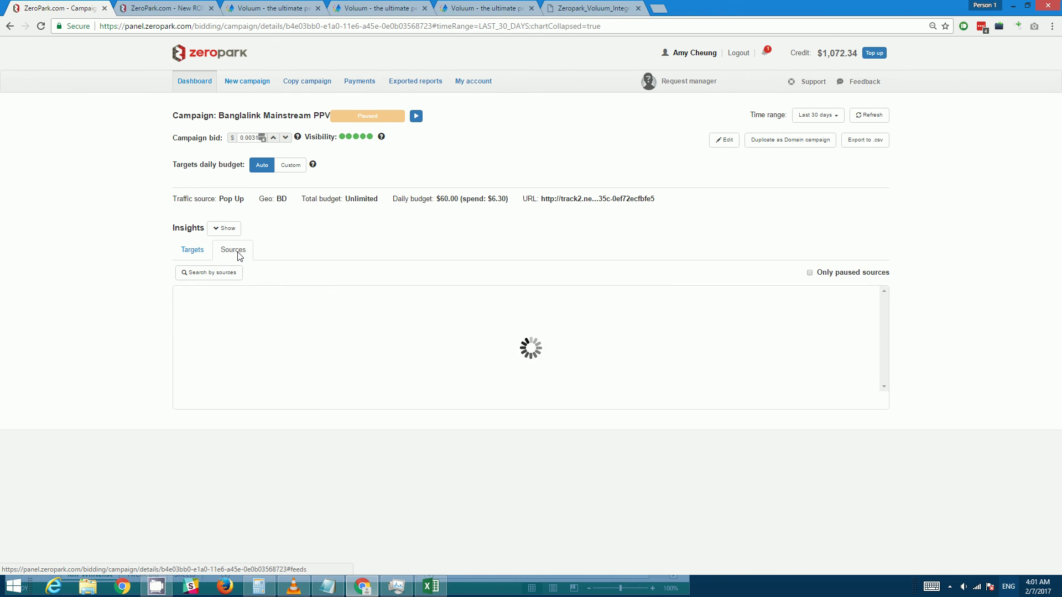
left_click(215, 275)
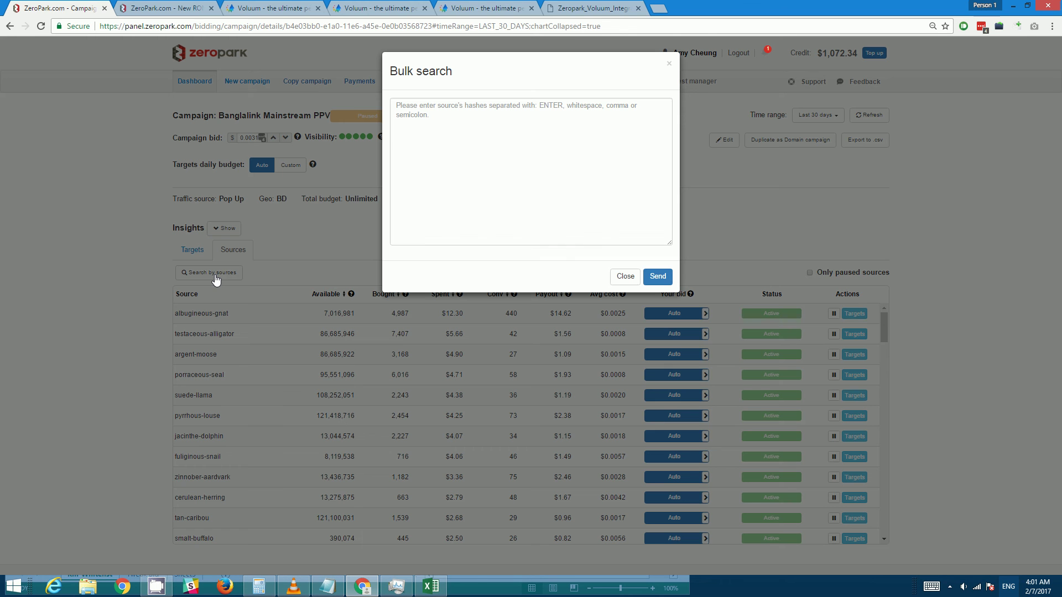
left_click(490, 150)
key("ctrl+v")
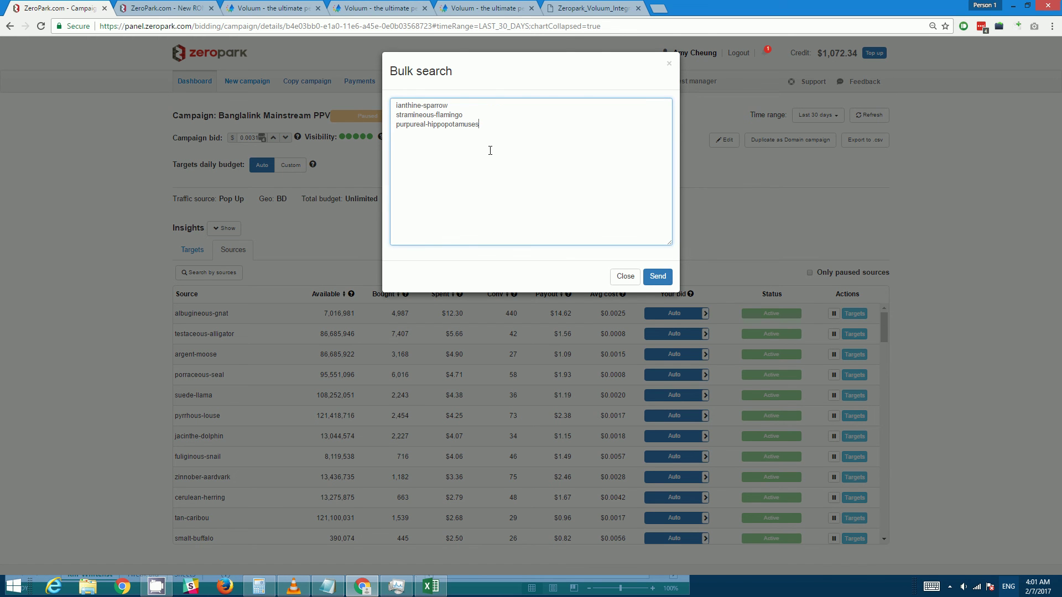
left_click(658, 277)
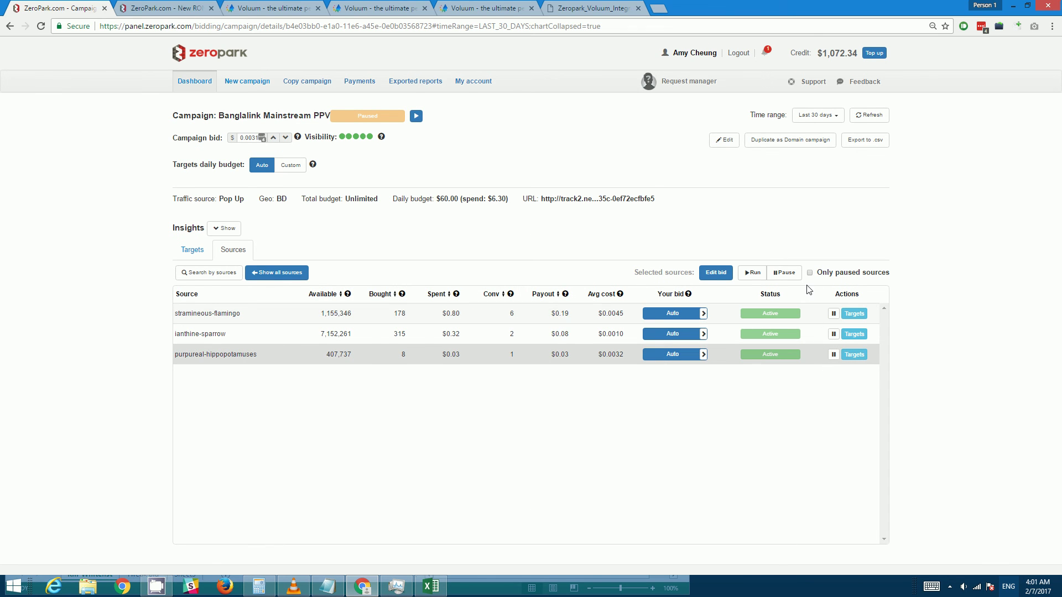
left_click(785, 274)
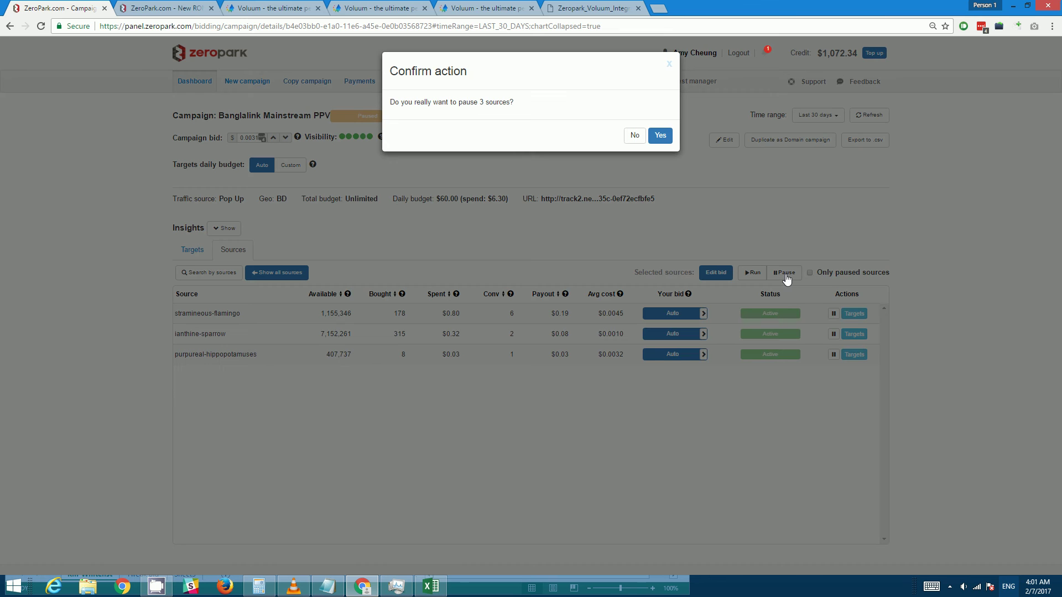
left_click(660, 136)
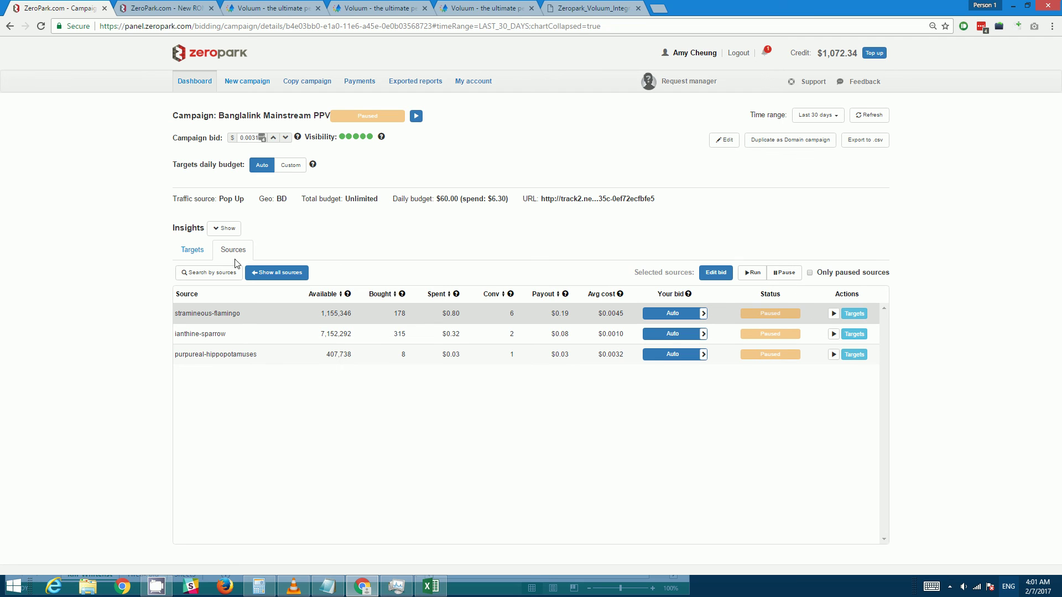
Show the Targets tab in the Banglalink campaign's Insights section.
left_click(194, 251)
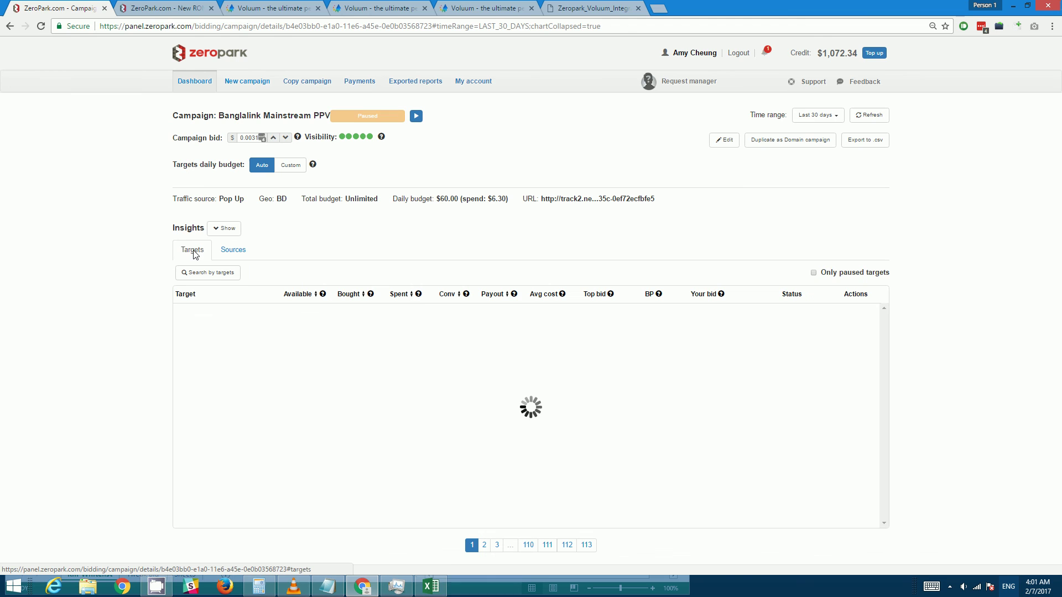